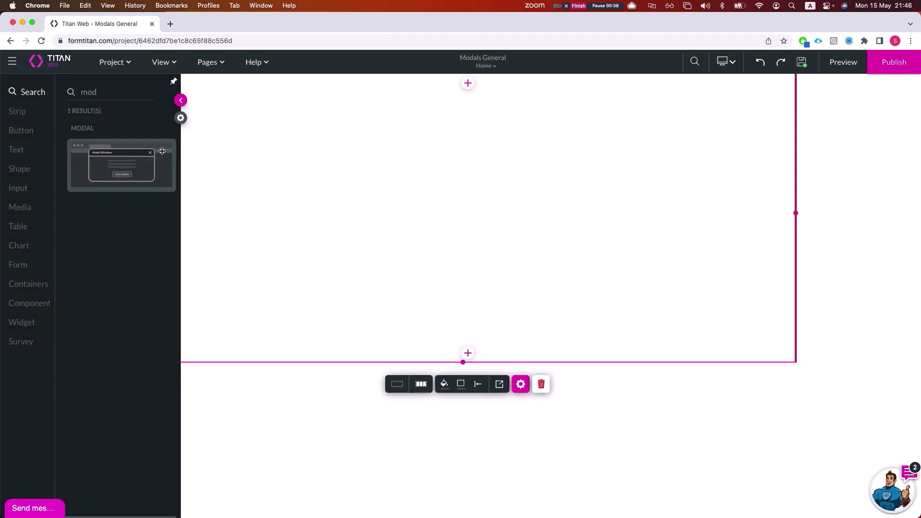
Add a Modal element to the empty page and show the layer list
{"action": "left_click_drag", "start_coordinate": [122, 164], "coordinate": [444, 238]}
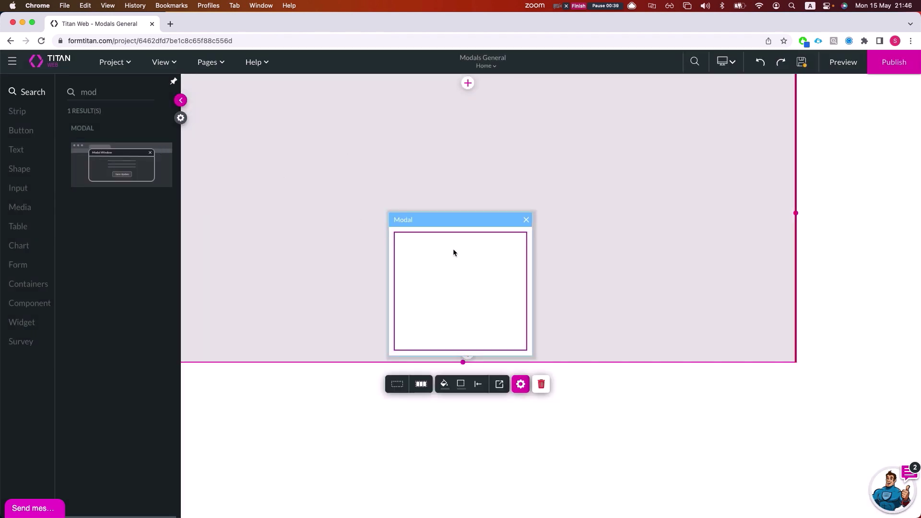
{"action": "left_click", "coordinate": [441, 222]}
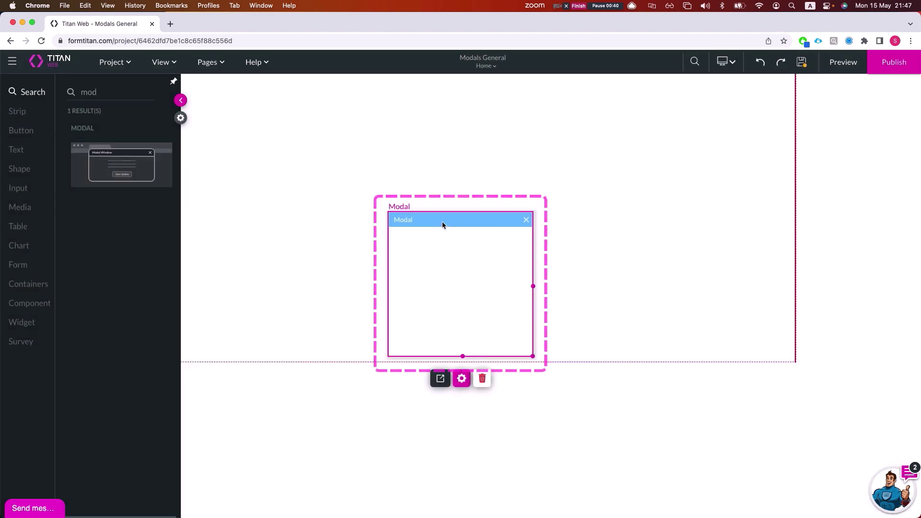
{"action": "left_click", "coordinate": [163, 62]}
{"action": "left_click", "coordinate": [192, 83]}
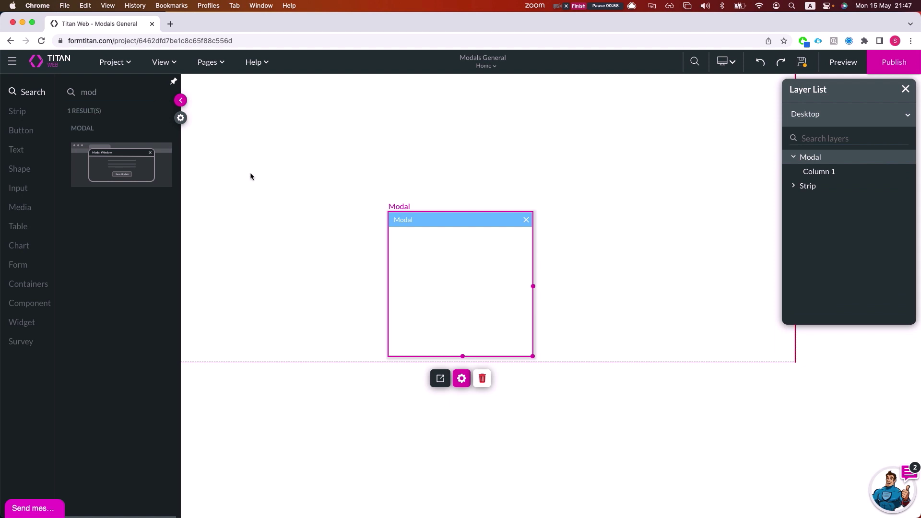
Rename the Modal layer to "Our native modal"
{"action": "double_click", "coordinate": [108, 95]}
{"action": "right_click", "coordinate": [810, 158]}
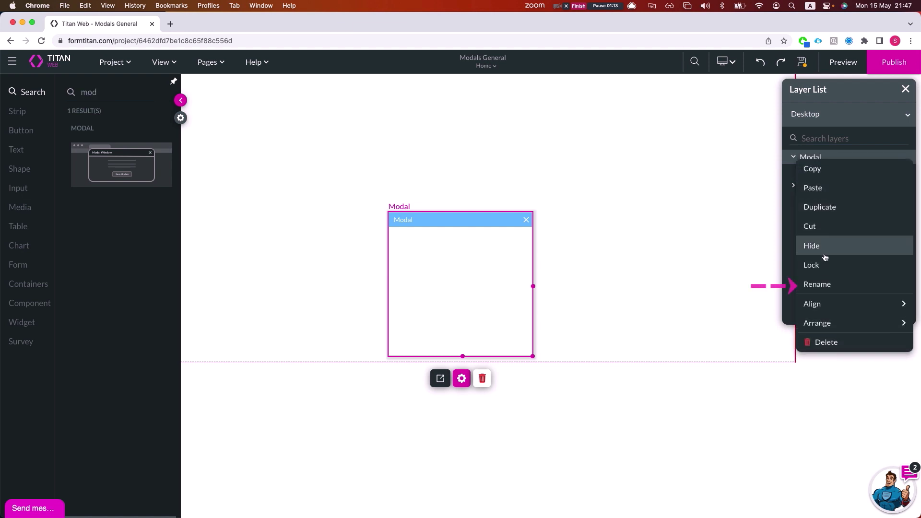
{"action": "left_click", "coordinate": [816, 281]}
{"action": "key", "text": "super+a"}
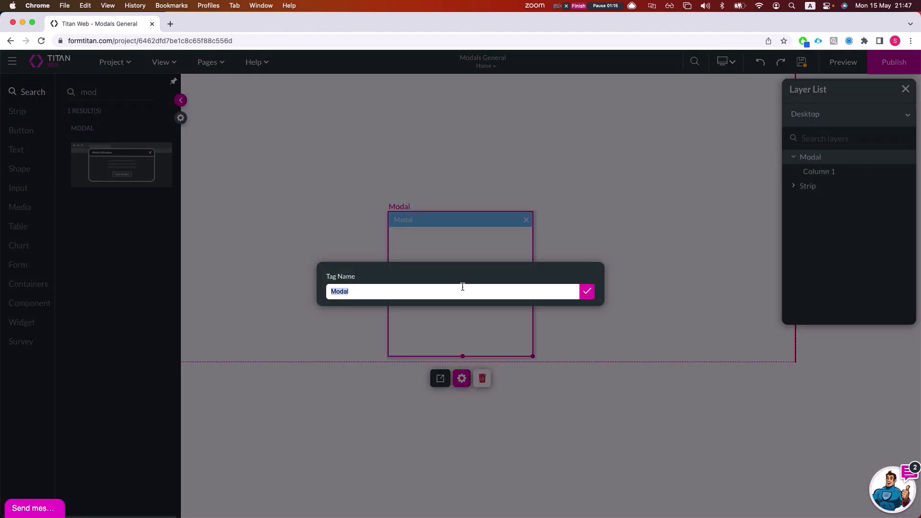
{"action": "type", "text": "s"}
{"action": "left_click", "coordinate": [586, 292]}
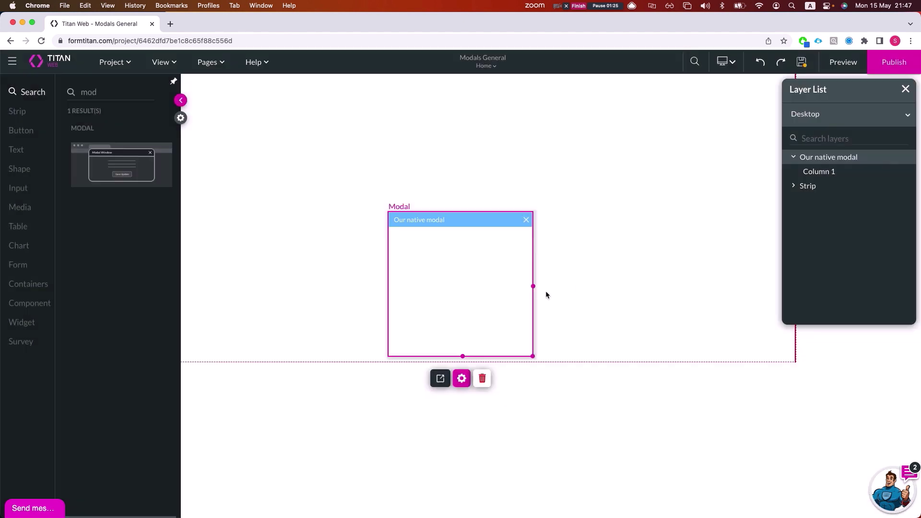
Find the text elements and place a Text Field inside the modal
{"action": "double_click", "coordinate": [103, 97]}
{"action": "type", "text": "text"}
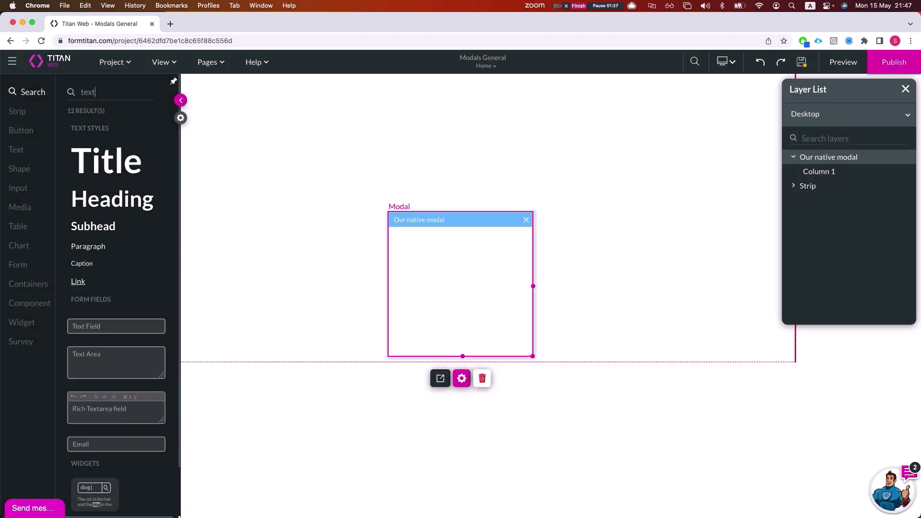
{"action": "left_click_drag", "start_coordinate": [115, 325], "coordinate": [438, 243]}
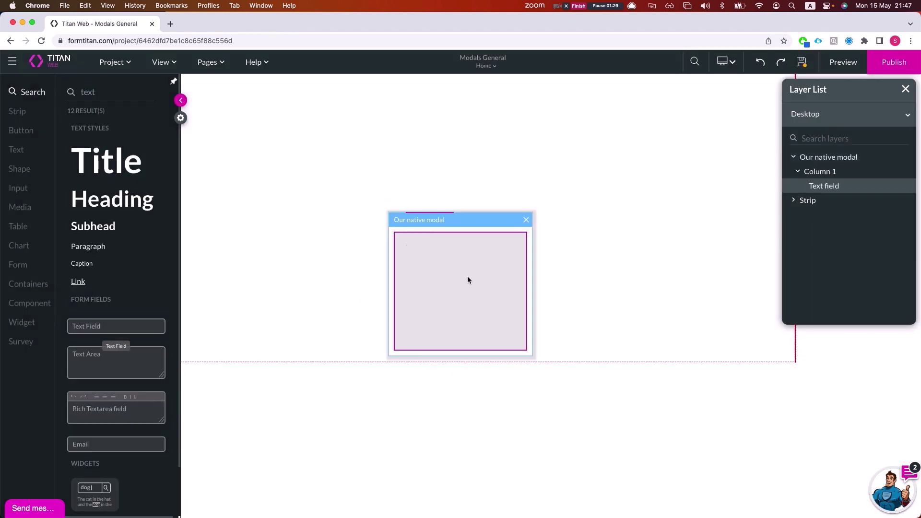
Enlarge the modal window in both width and height, keeping the text field inside it
{"action": "left_click", "coordinate": [466, 311]}
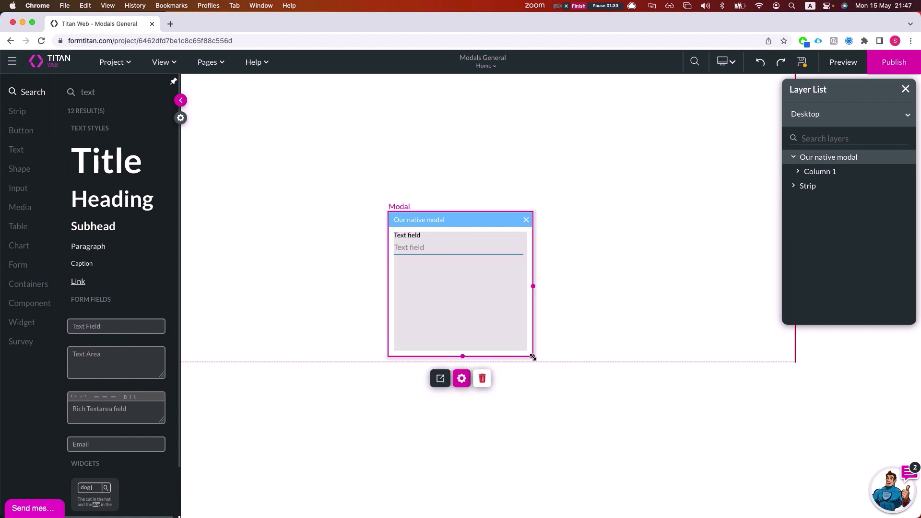
{"action": "left_click_drag", "start_coordinate": [532, 357], "coordinate": [648, 393]}
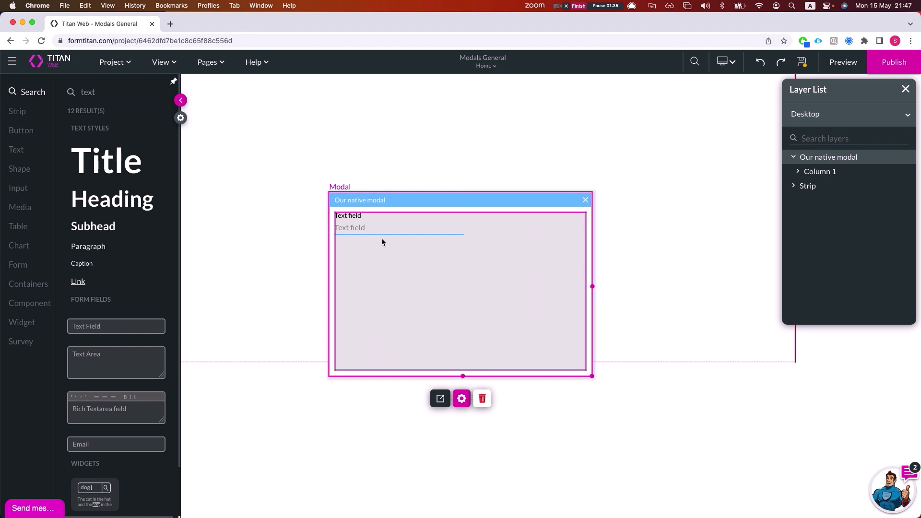
{"action": "left_click", "coordinate": [355, 222]}
{"action": "left_click", "coordinate": [396, 289]}
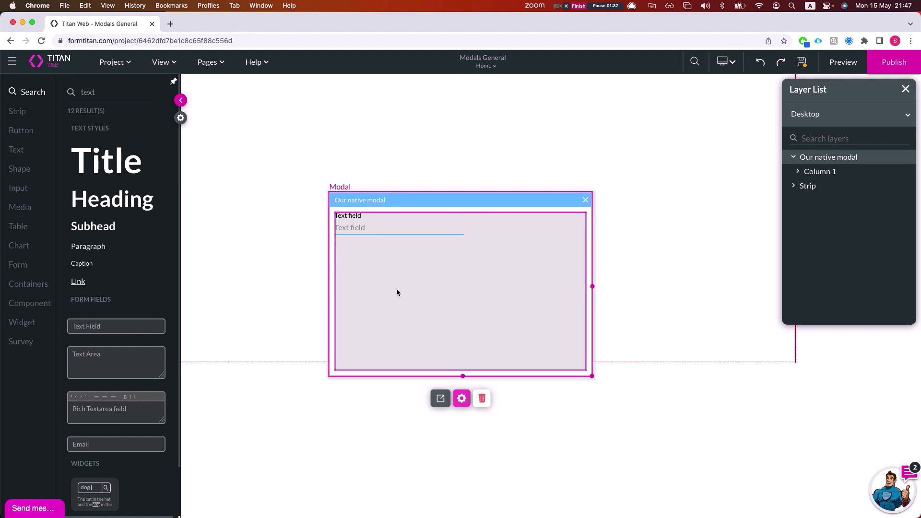
Find the button elements and place a Primary button below the text field in the modal
{"action": "double_click", "coordinate": [102, 94]}
{"action": "type", "text": "but"}
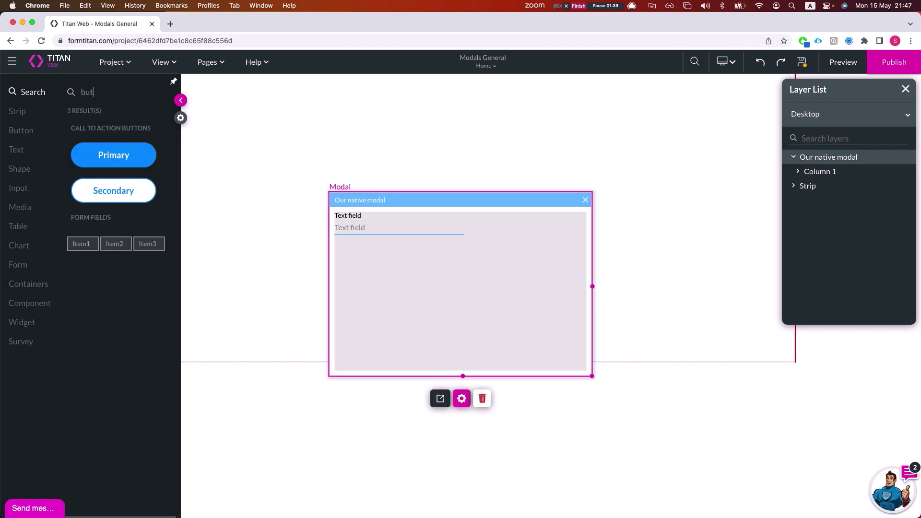
{"action": "left_click_drag", "start_coordinate": [113, 155], "coordinate": [398, 288]}
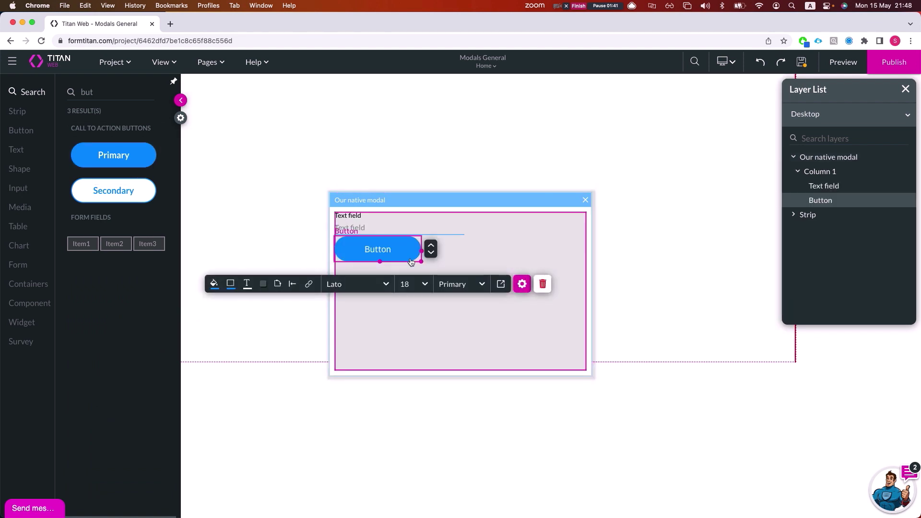
Start a Drawer/Modal node from the Start node in the modal button's on-click action flow
{"action": "left_click", "coordinate": [309, 284]}
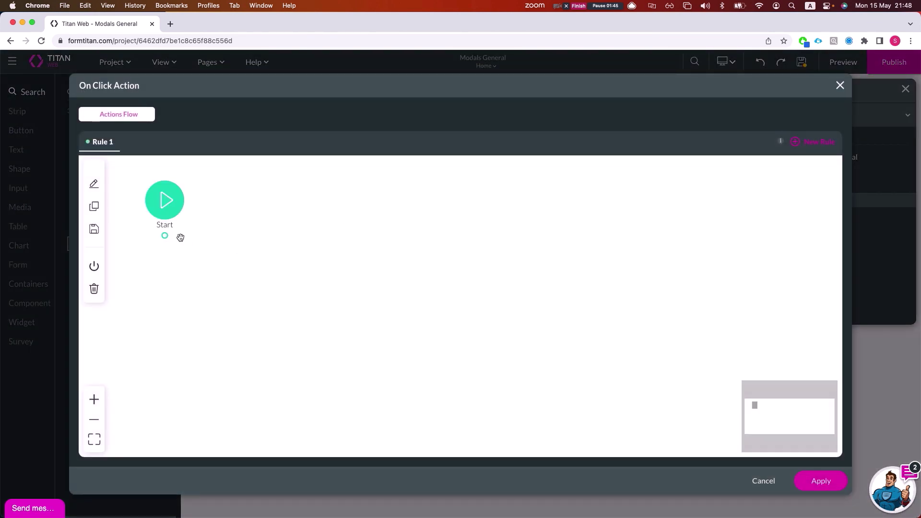
{"action": "left_click", "coordinate": [176, 237]}
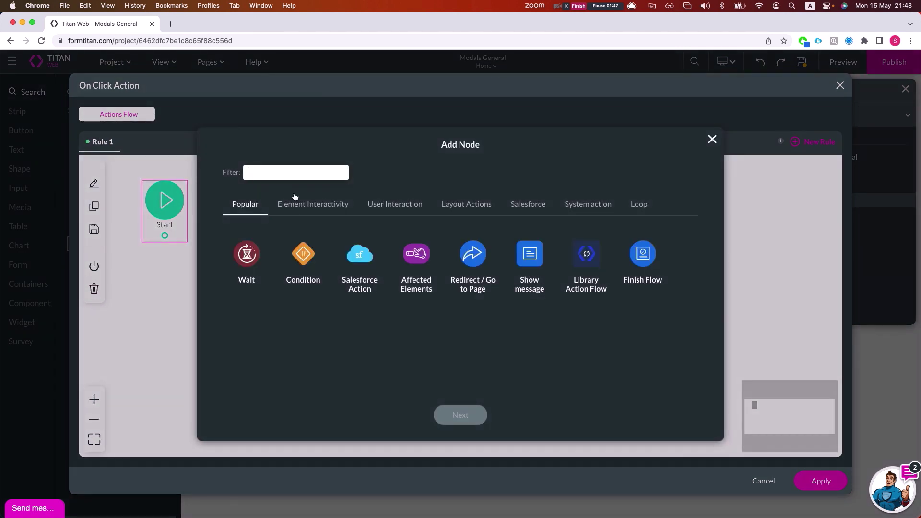
{"action": "type", "text": "mod"}
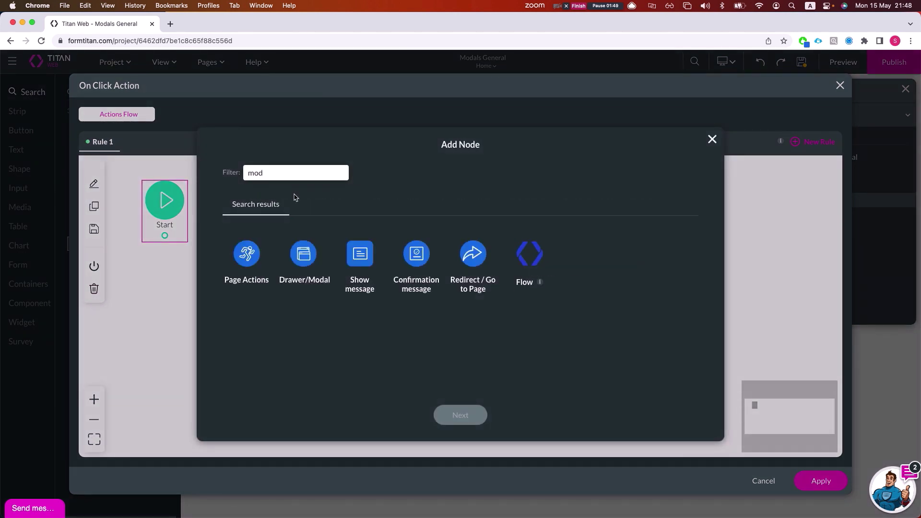
{"action": "left_click", "coordinate": [302, 254]}
{"action": "left_click", "coordinate": [458, 414]}
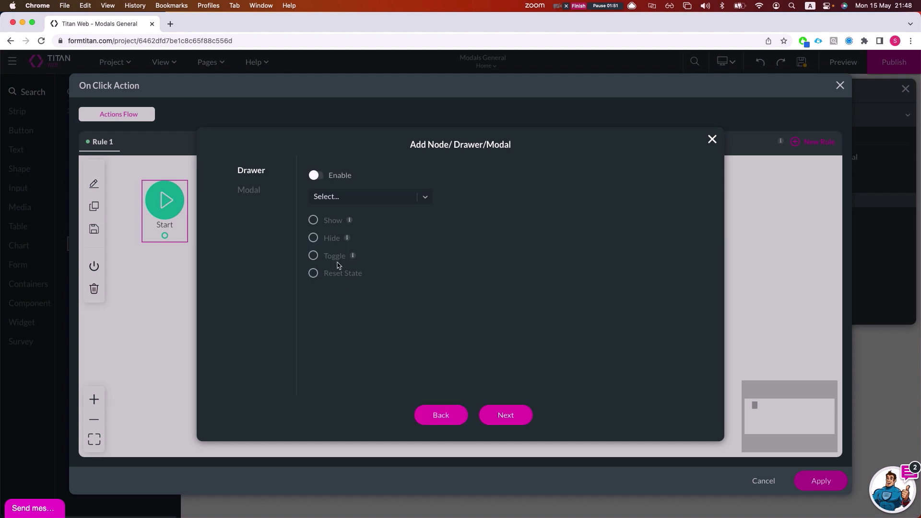
Enable the node's modal action, set it to hide "Our native modal", and apply the on-click action
{"action": "left_click", "coordinate": [252, 190]}
{"action": "left_click", "coordinate": [322, 177]}
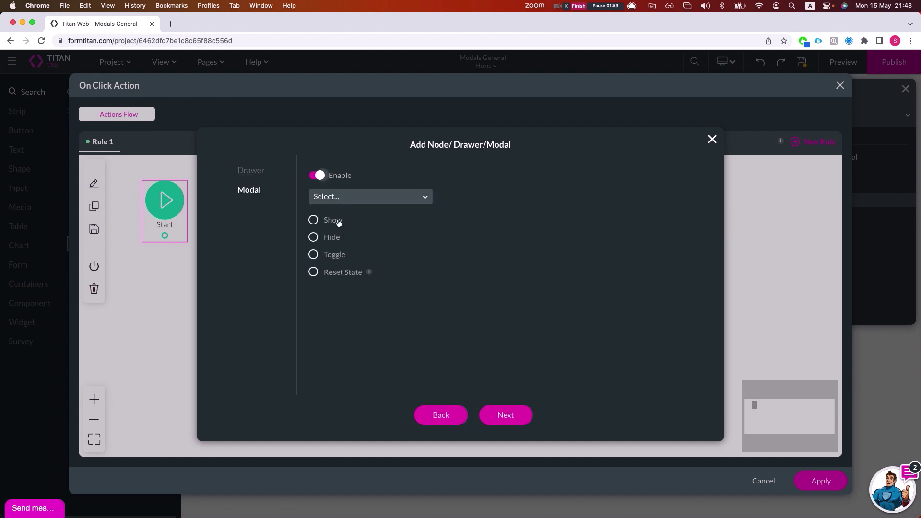
{"action": "left_click", "coordinate": [342, 201]}
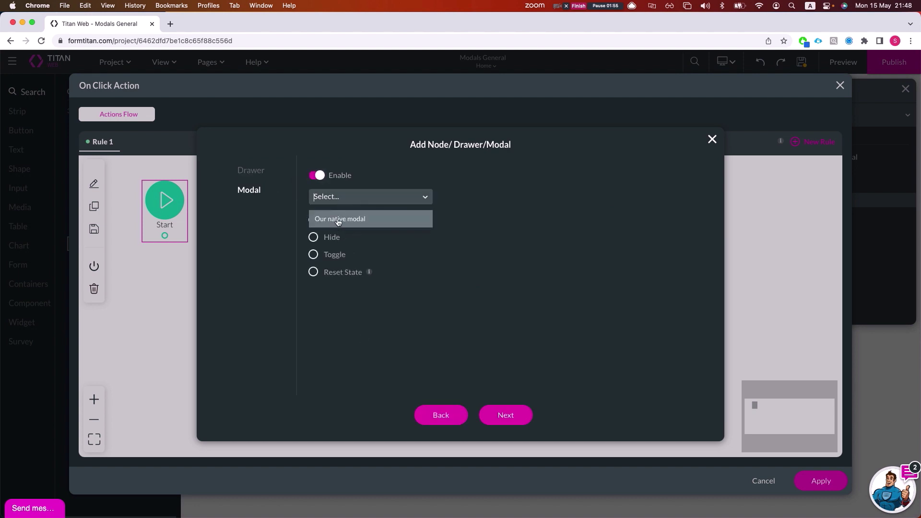
{"action": "left_click", "coordinate": [338, 223]}
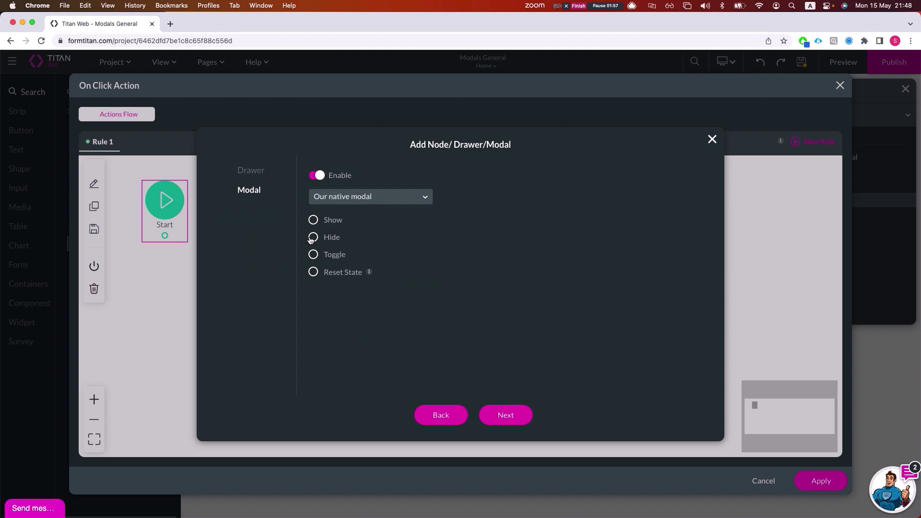
{"action": "left_click", "coordinate": [312, 272]}
{"action": "left_click", "coordinate": [314, 220]}
{"action": "left_click", "coordinate": [314, 238]}
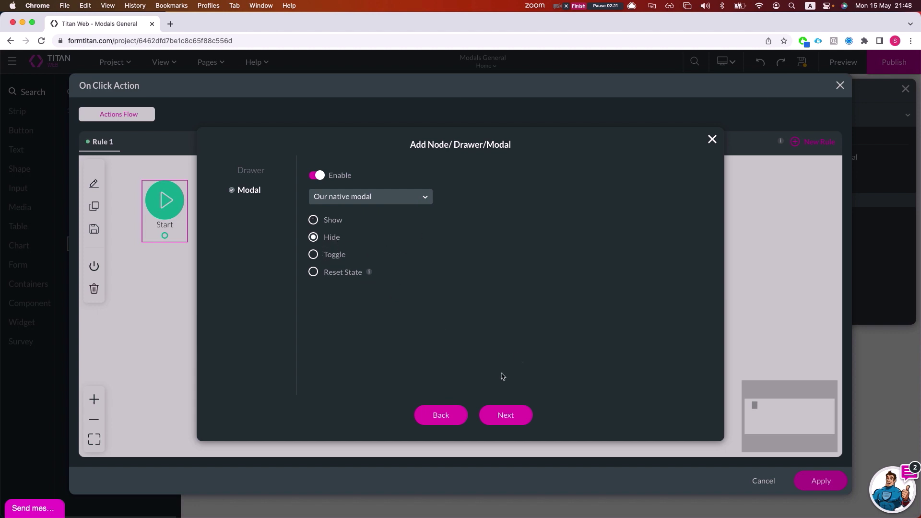
{"action": "left_click", "coordinate": [508, 414]}
{"action": "left_click", "coordinate": [489, 414]}
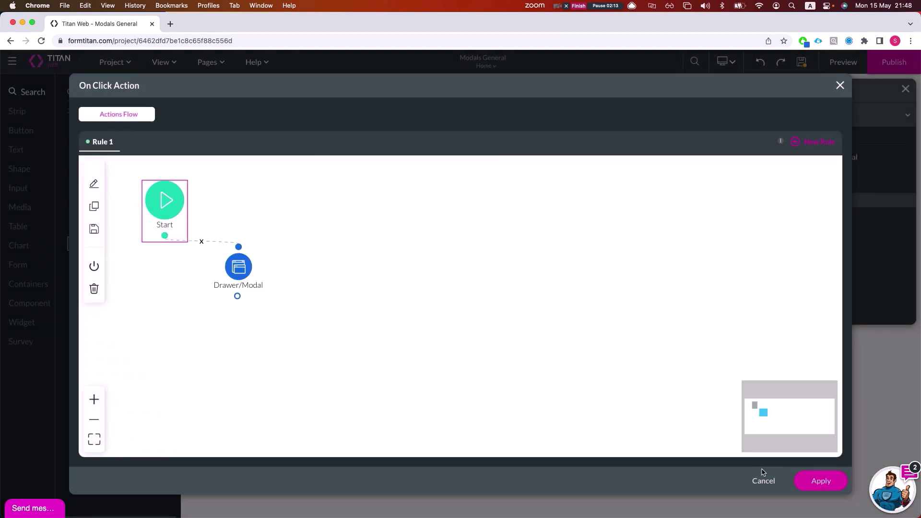
{"action": "left_click", "coordinate": [819, 480]}
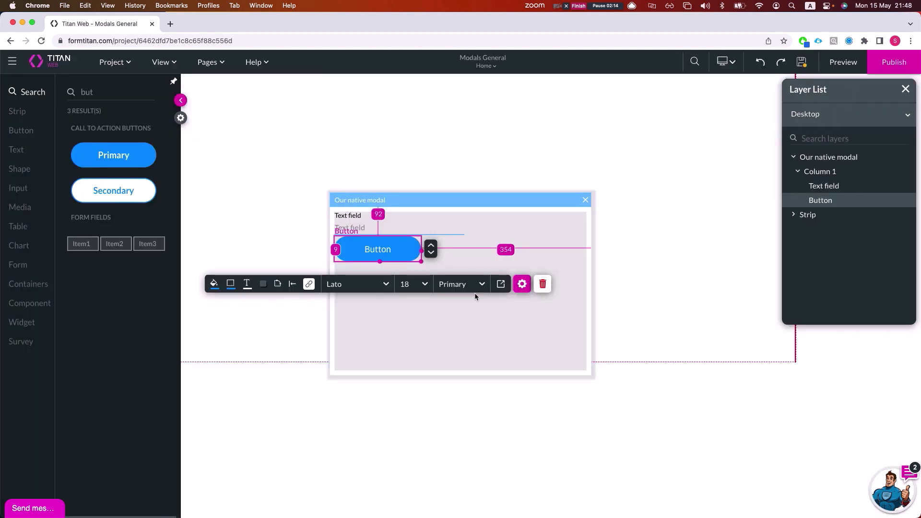
Change the label of the button inside the modal to "Close"
{"action": "double_click", "coordinate": [378, 250]}
{"action": "type", "text": "Close"}
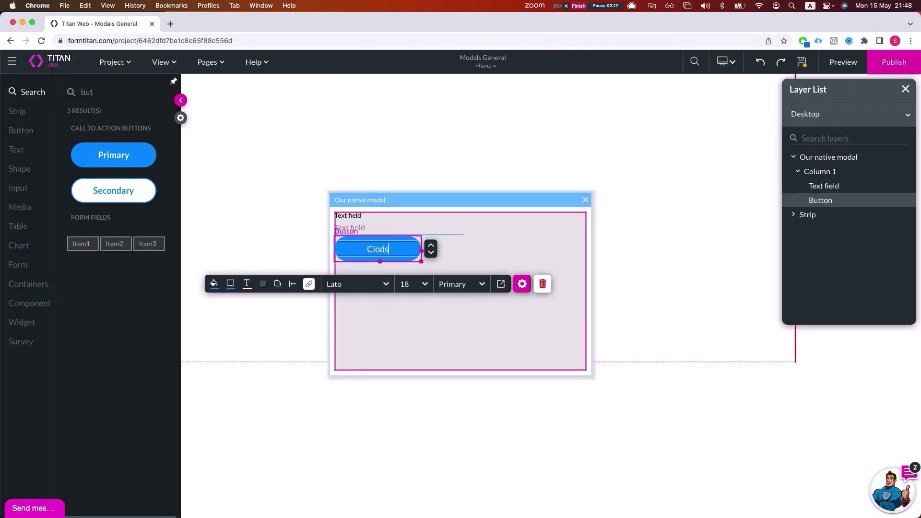
{"action": "left_click", "coordinate": [388, 132]}
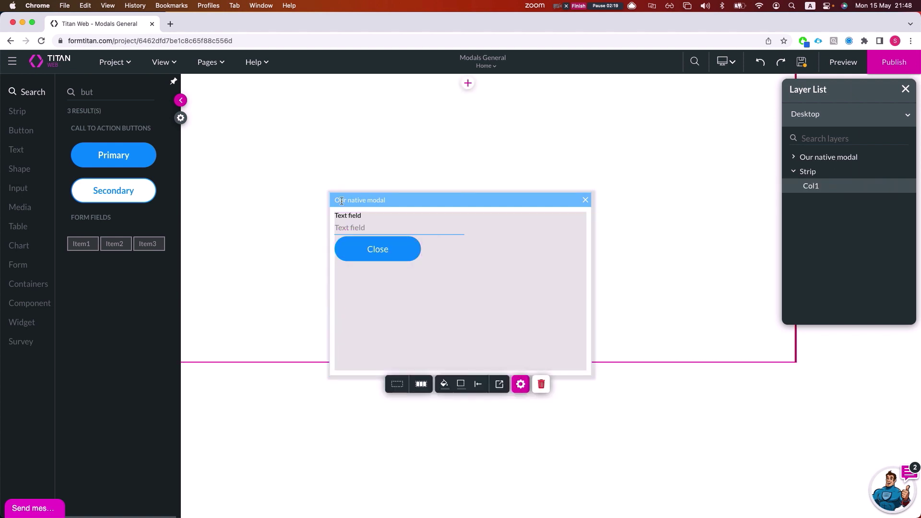
Place a second Primary button on the page strip above the modal
{"action": "left_click_drag", "start_coordinate": [113, 155], "coordinate": [421, 161]}
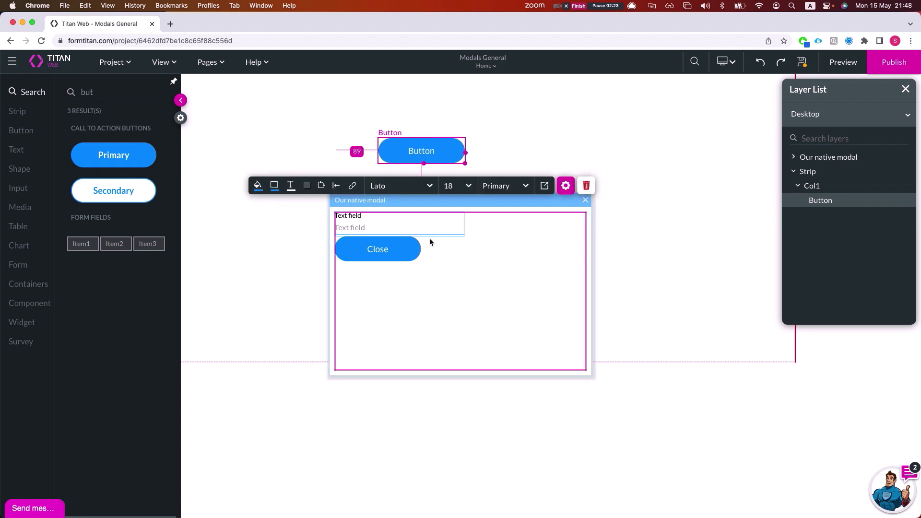
{"action": "left_click", "coordinate": [382, 213]}
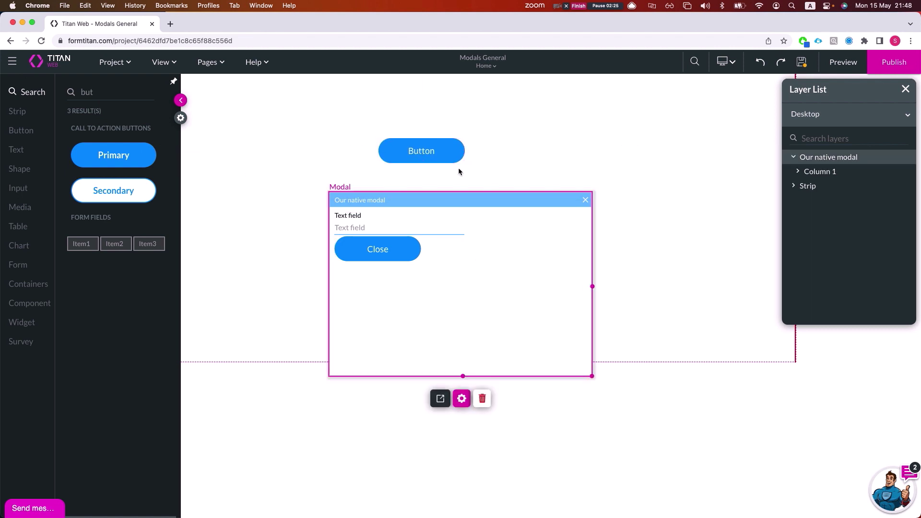
{"action": "left_click", "coordinate": [217, 85]}
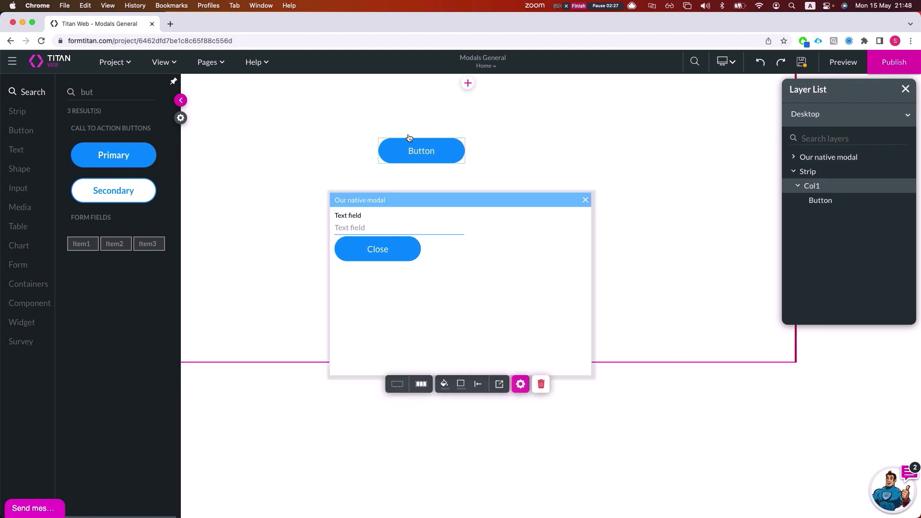
Label the button above the modal "Show native modal"
{"action": "left_click", "coordinate": [428, 156]}
{"action": "left_click", "coordinate": [425, 153]}
{"action": "double_click", "coordinate": [425, 154]}
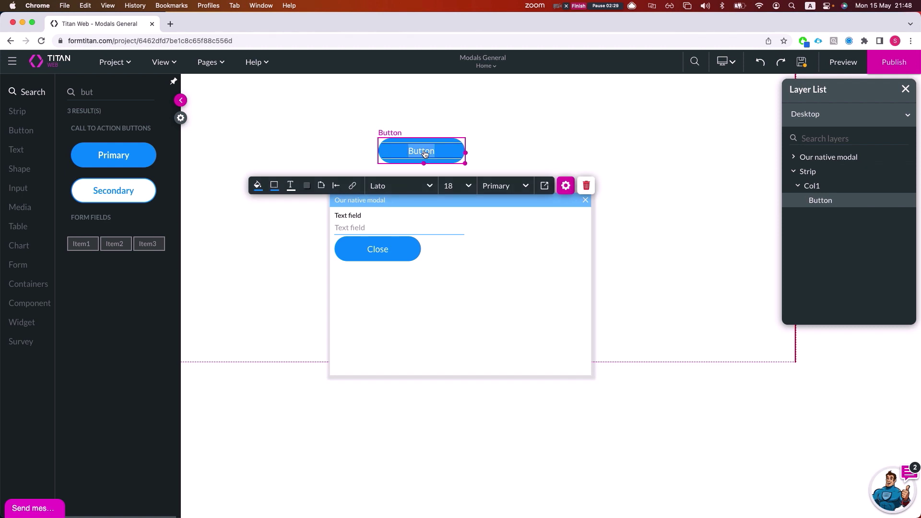
{"action": "type", "text": "Show"}
{"action": "type", "text": "native modal"}
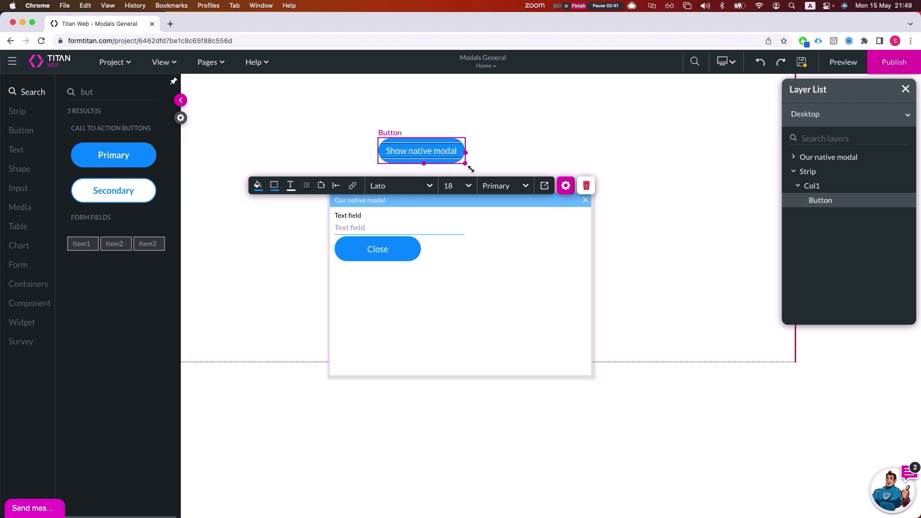
Add a Drawer/Modal node to the on-click action of the "Show native modal" button
{"action": "left_click", "coordinate": [565, 186]}
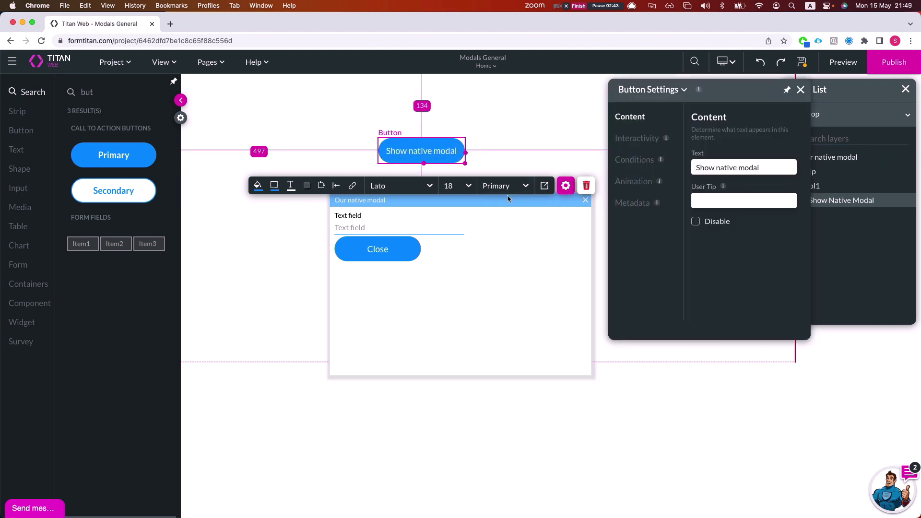
{"action": "left_click", "coordinate": [637, 138]}
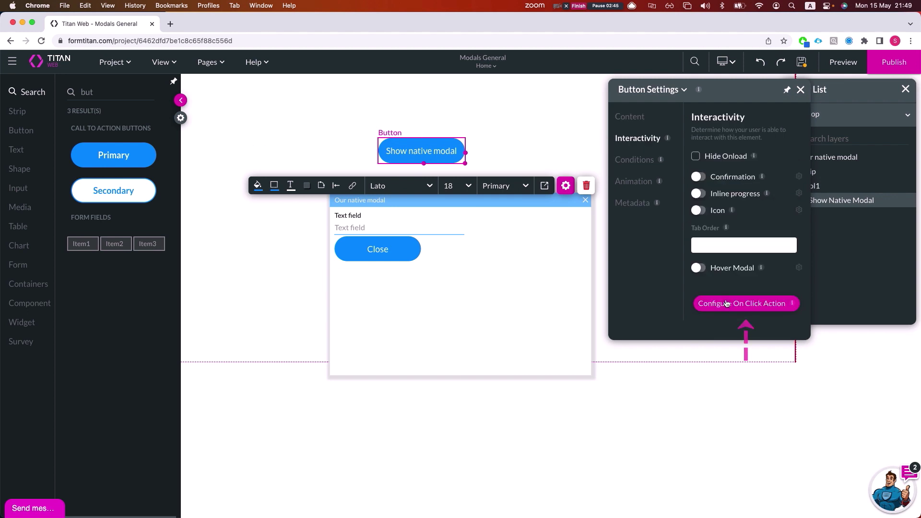
{"action": "left_click", "coordinate": [744, 304]}
{"action": "left_click", "coordinate": [168, 236]}
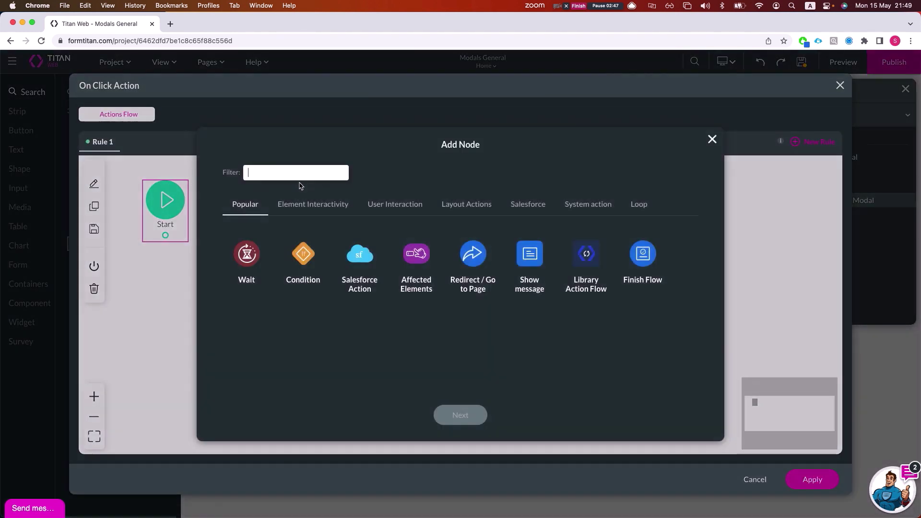
{"action": "type", "text": "show"}
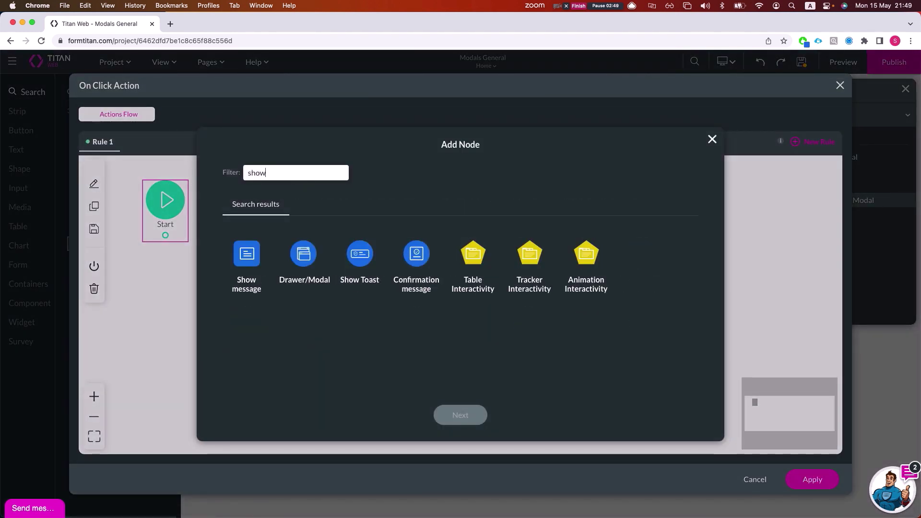
{"action": "left_click", "coordinate": [298, 254]}
{"action": "left_click", "coordinate": [448, 415]}
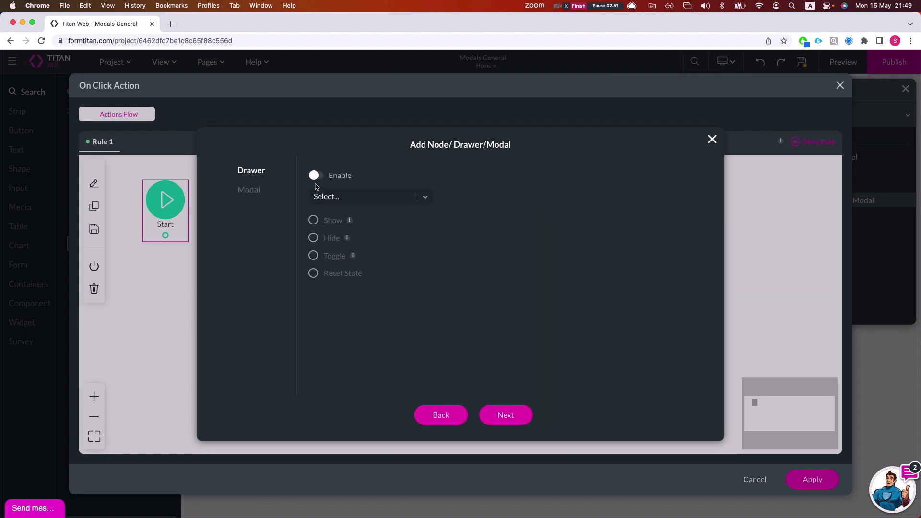
Enable the node's modal action, set it to show "Our native modal", and apply the on-click action
{"action": "left_click", "coordinate": [262, 190]}
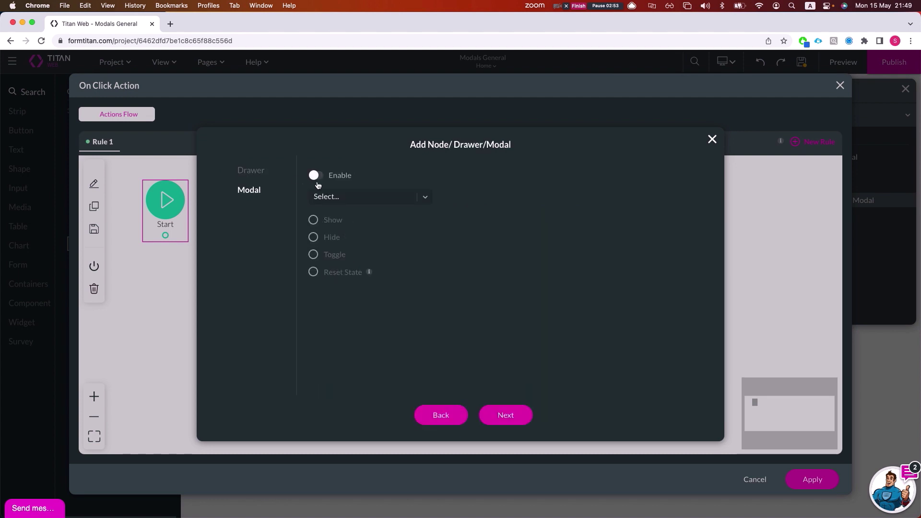
{"action": "left_click", "coordinate": [341, 177]}
{"action": "left_click", "coordinate": [337, 201]}
{"action": "left_click", "coordinate": [339, 217]}
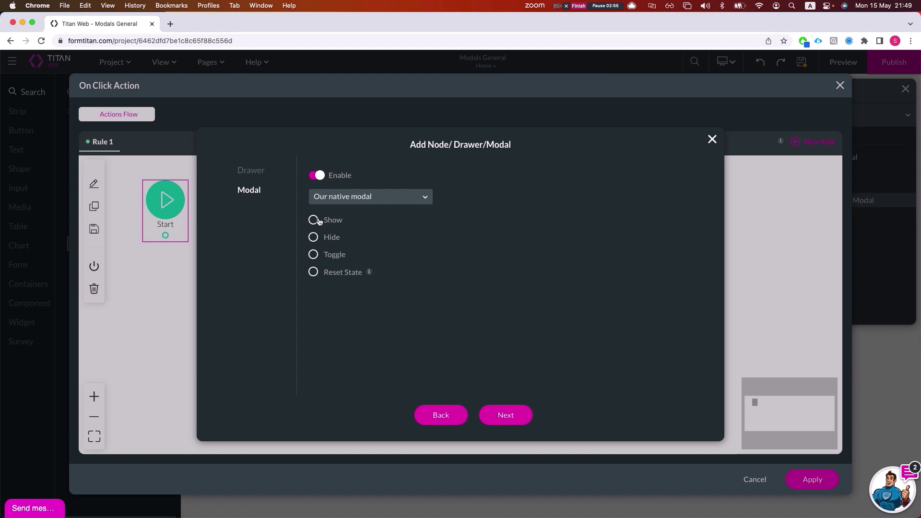
{"action": "left_click", "coordinate": [313, 220]}
{"action": "left_click", "coordinate": [506, 416]}
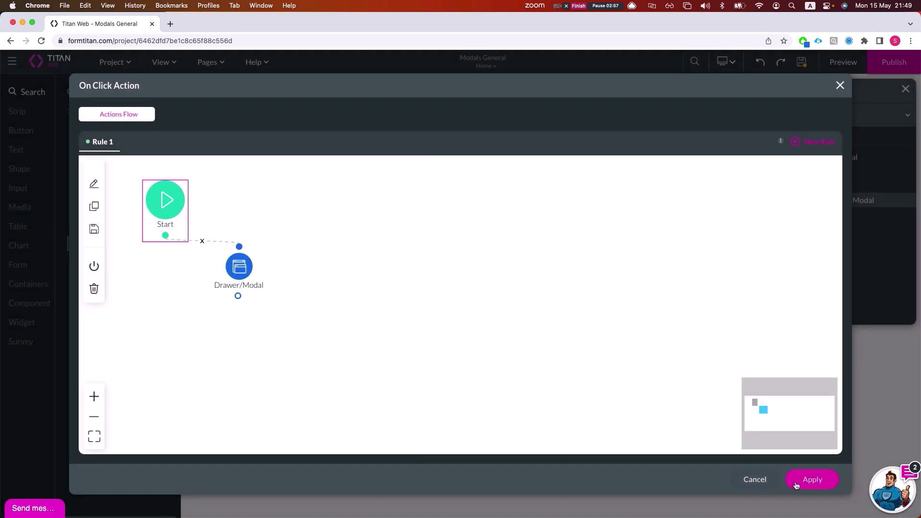
{"action": "left_click", "coordinate": [808, 479]}
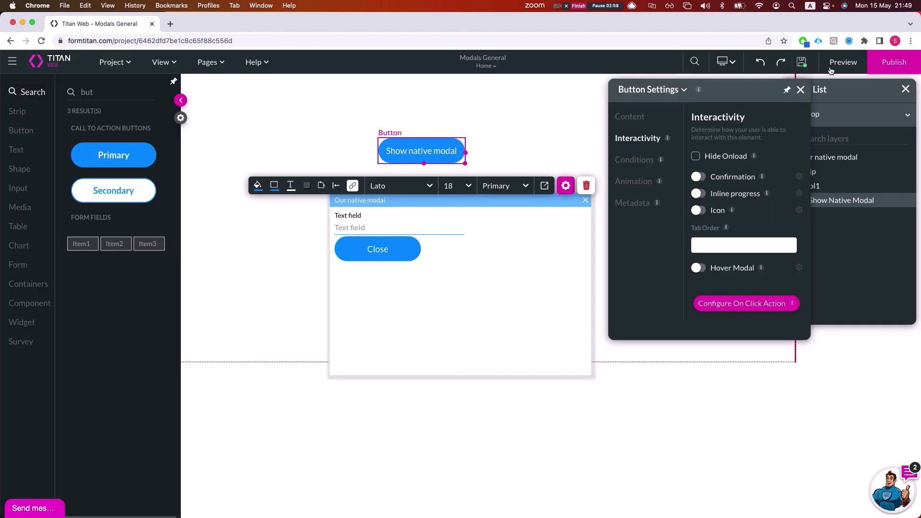
Preview the page, test opening and closing the native modal with its buttons, and return to the editor
{"action": "left_click", "coordinate": [831, 71]}
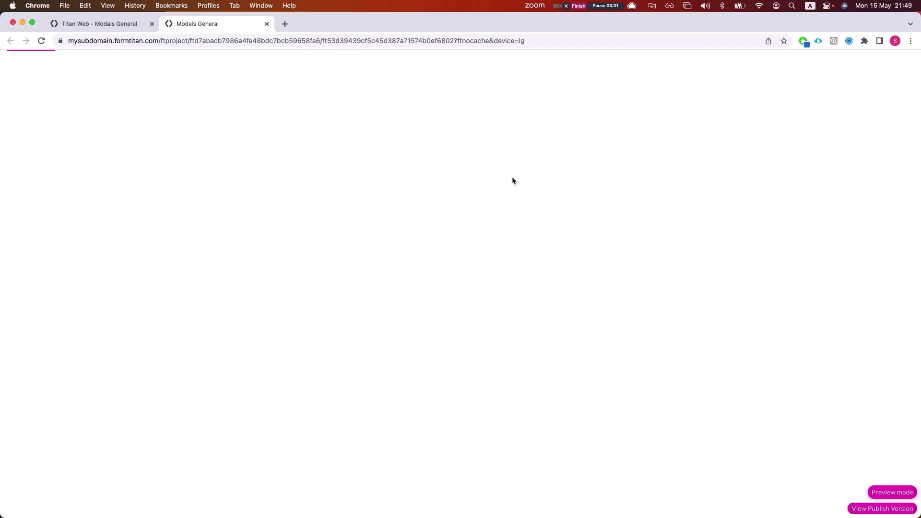
{"action": "left_click", "coordinate": [406, 136]}
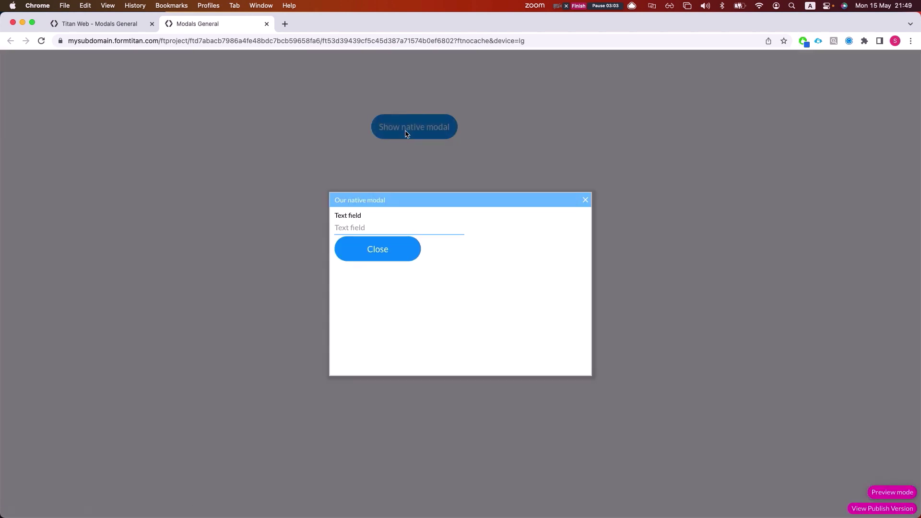
{"action": "left_click", "coordinate": [385, 264]}
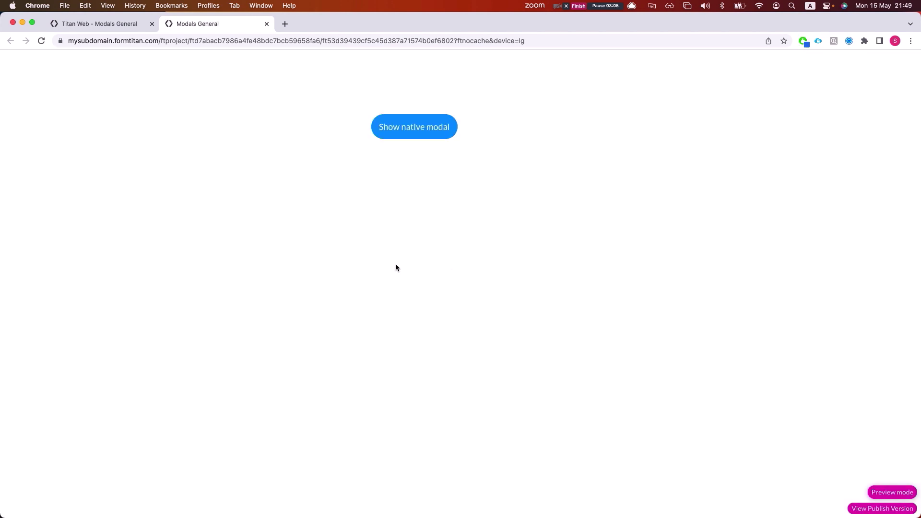
{"action": "left_click", "coordinate": [97, 24]}
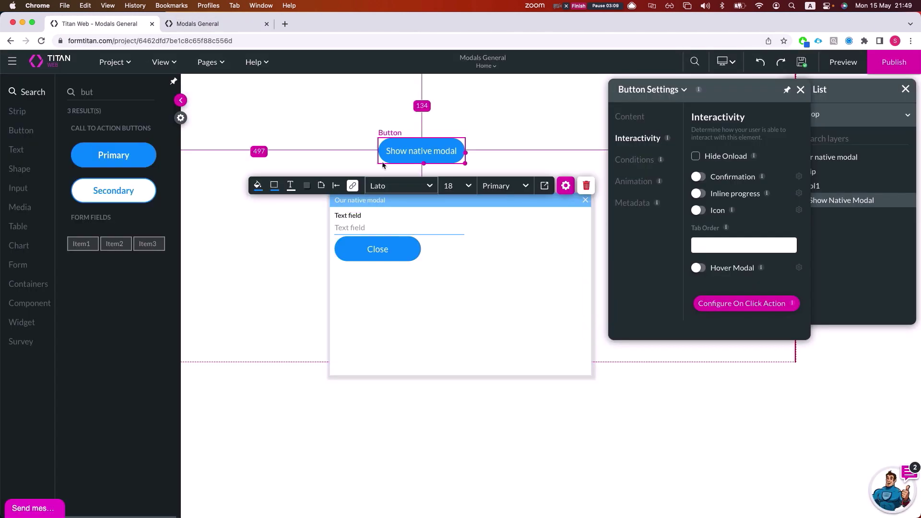
Move the "Show native modal" button beside the modal and hide the modal from the canvas
{"action": "left_click", "coordinate": [397, 153]}
{"action": "left_click_drag", "start_coordinate": [397, 153], "coordinate": [244, 276]}
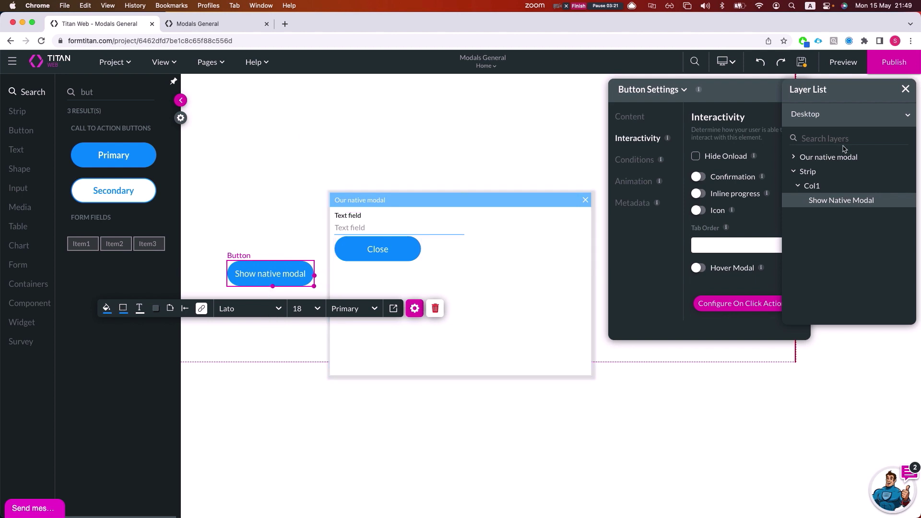
{"action": "left_click", "coordinate": [829, 159]}
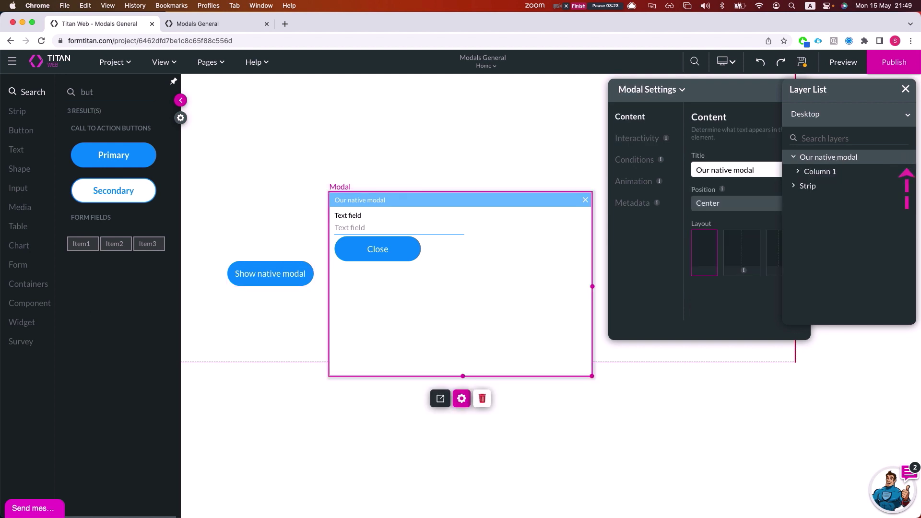
{"action": "left_click", "coordinate": [905, 157]}
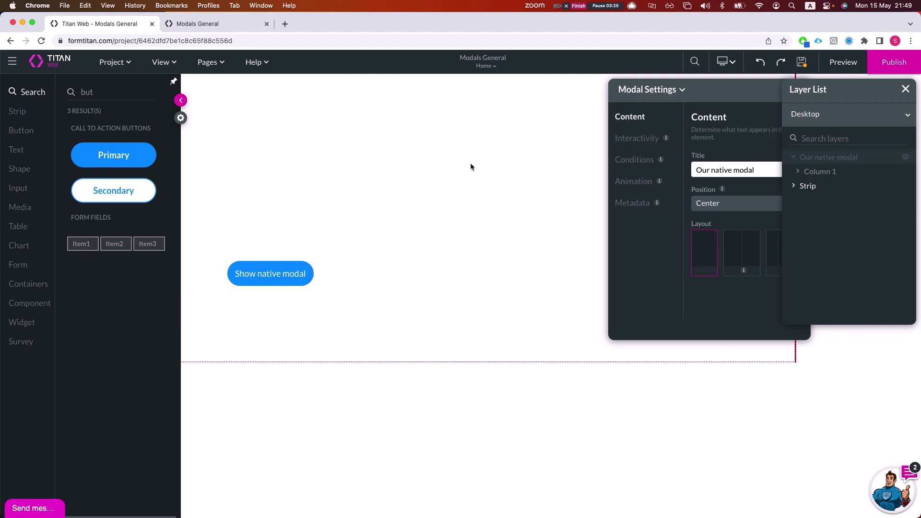
Move the "Show native modal" button into the area the hidden modal occupied and save the project
{"action": "left_click", "coordinate": [378, 201]}
{"action": "left_click_drag", "start_coordinate": [270, 273], "coordinate": [444, 291]}
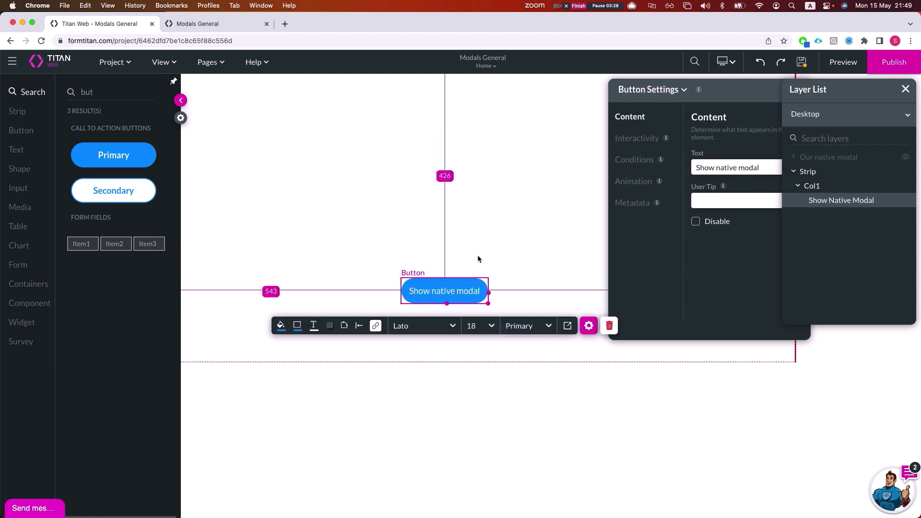
{"action": "left_click", "coordinate": [806, 65]}
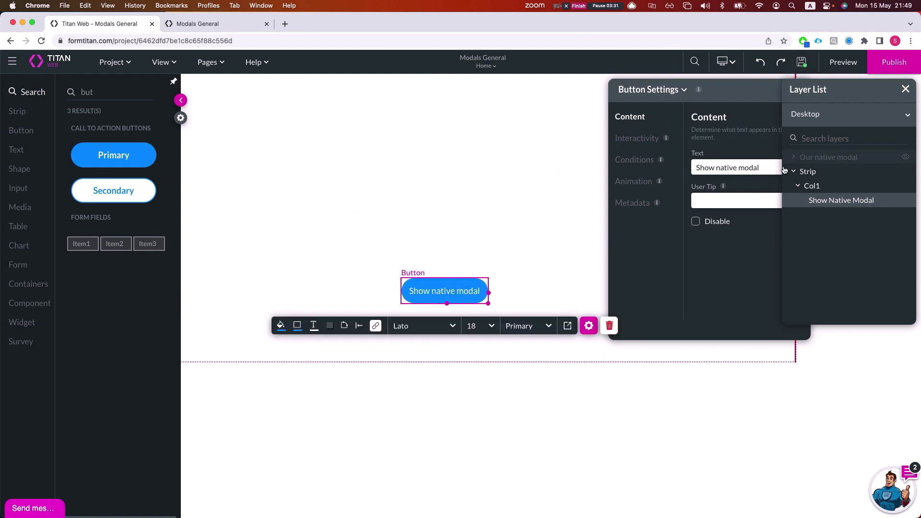
Reopen "Our native modal" on the canvas from the site menus' modal list and hide it again
{"action": "left_click", "coordinate": [210, 62]}
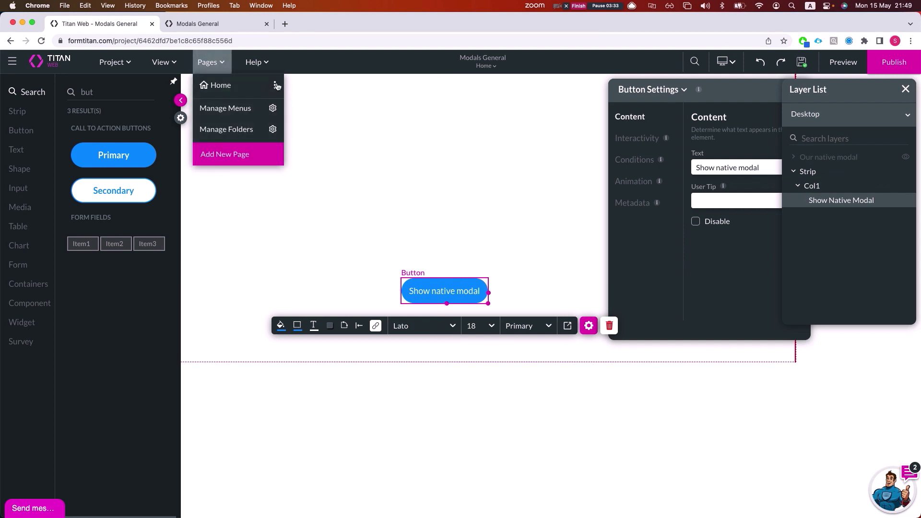
{"action": "left_click", "coordinate": [265, 112]}
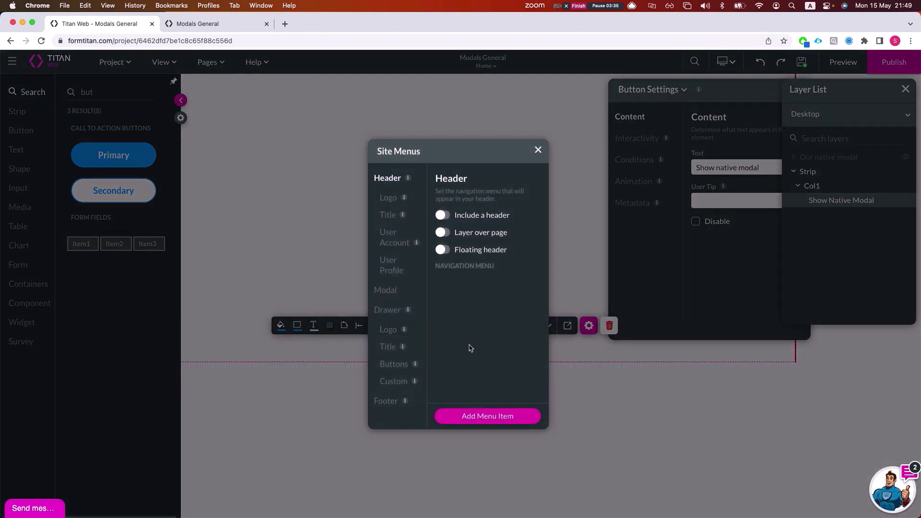
{"action": "left_click", "coordinate": [383, 291]}
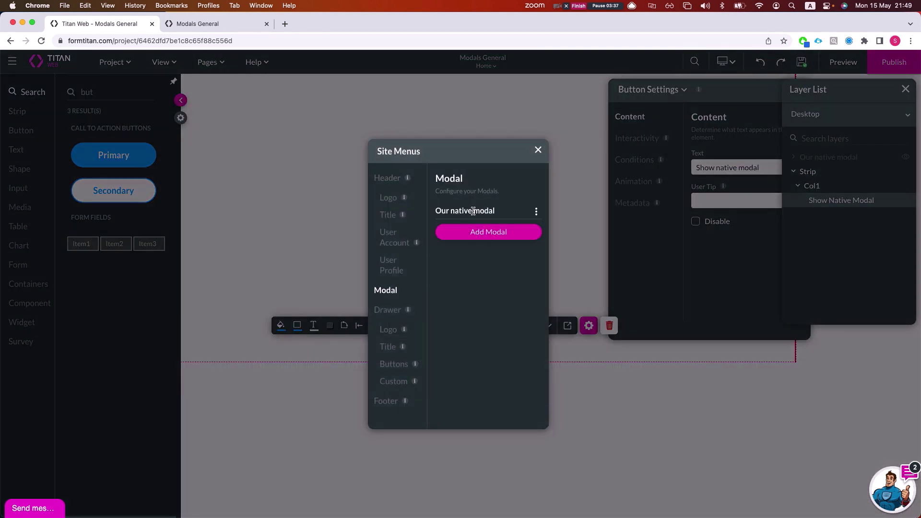
{"action": "left_click", "coordinate": [538, 210]}
{"action": "left_click", "coordinate": [546, 235]}
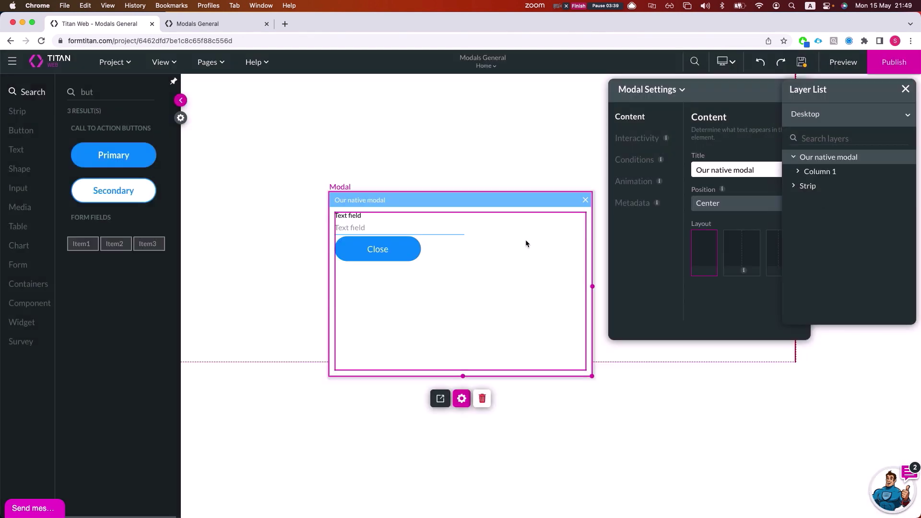
{"action": "mouse_move", "coordinate": [904, 158]}
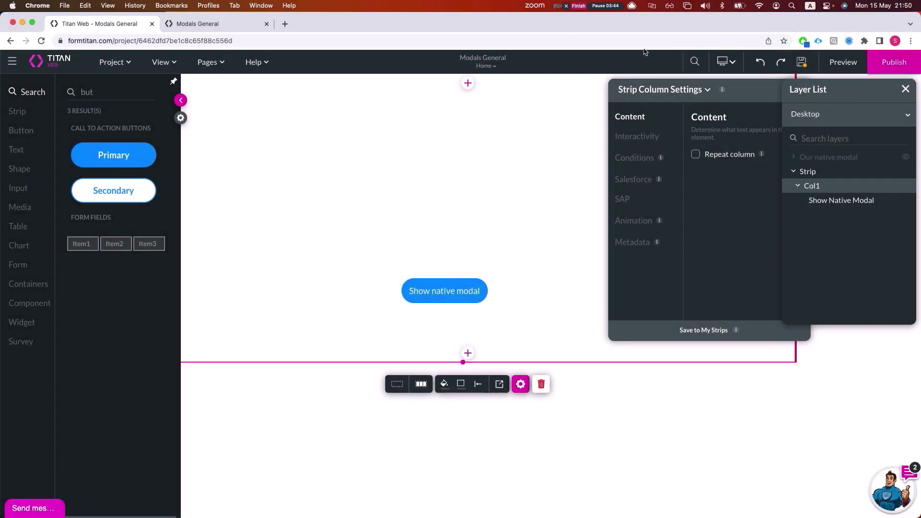
Save the pending changes and add a new Blank page to the project
{"action": "left_click", "coordinate": [205, 63]}
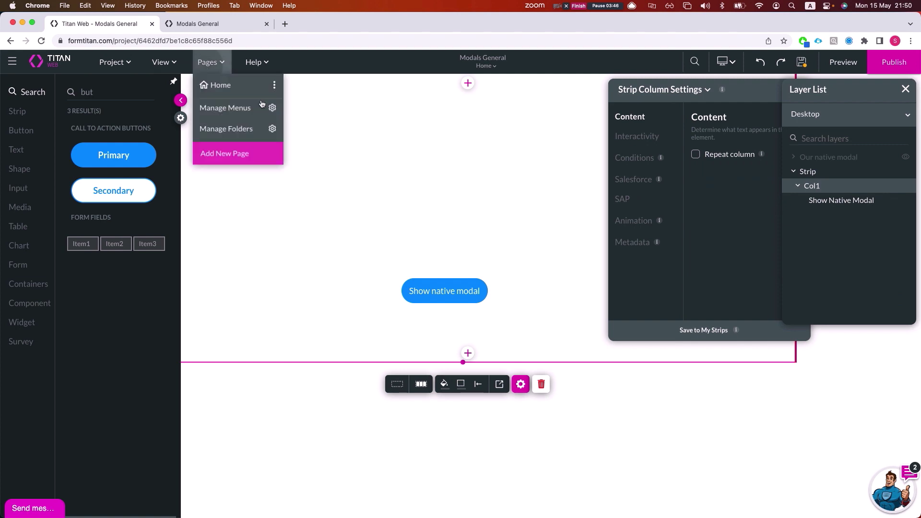
{"action": "left_click", "coordinate": [239, 153]}
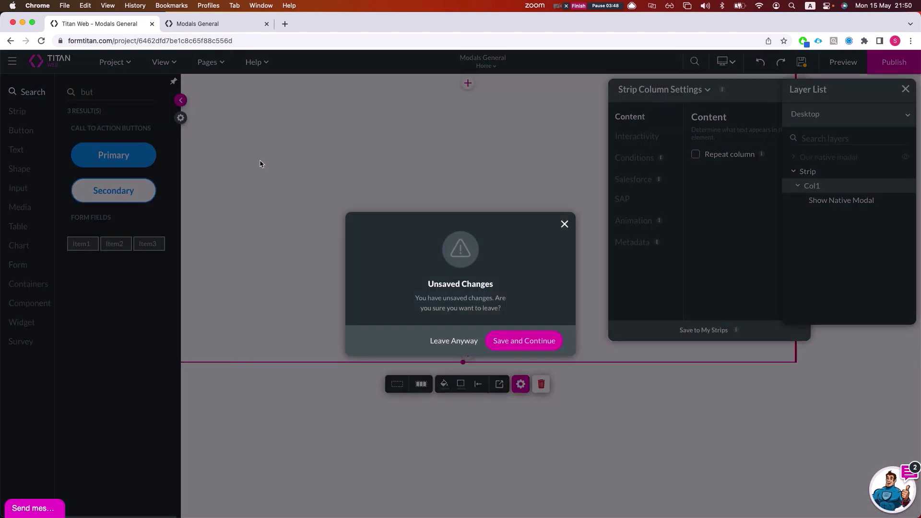
{"action": "left_click", "coordinate": [519, 340]}
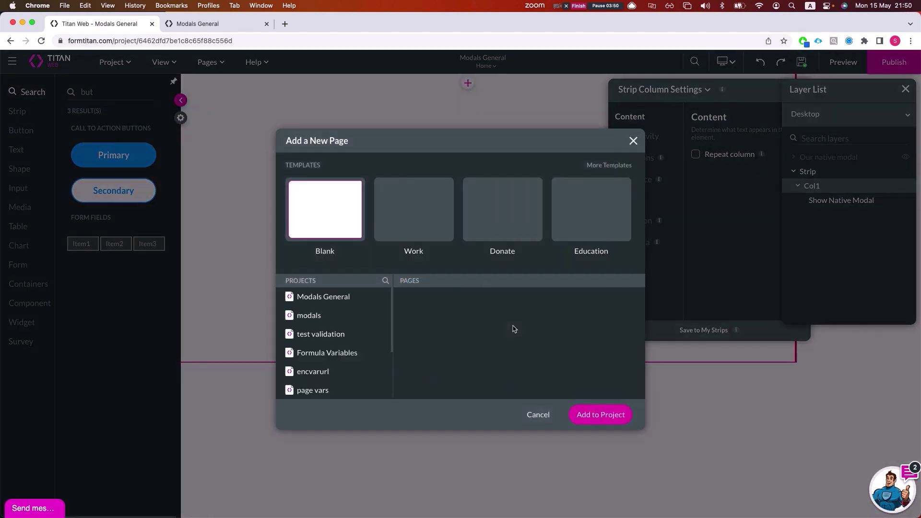
{"action": "left_click", "coordinate": [600, 413]}
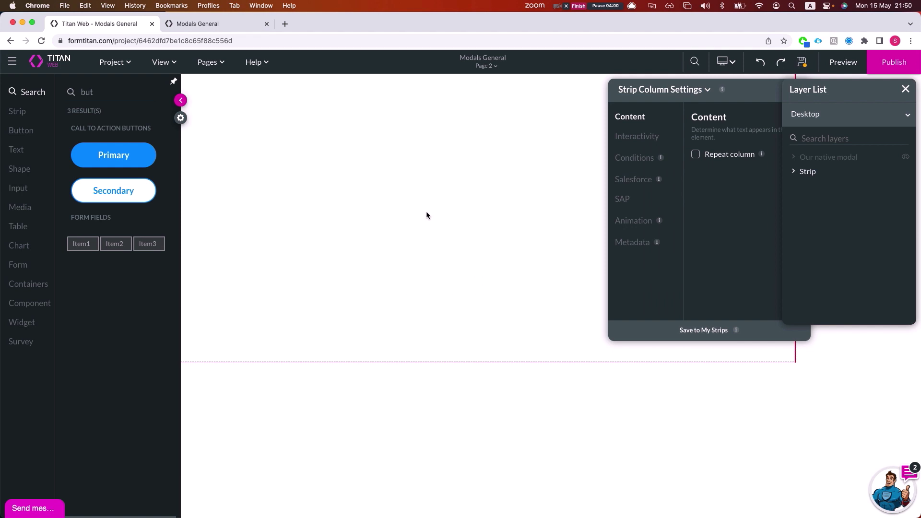
Insert a form with 2 columns, 3 rows and row spacing 10 on the new page, and widen it to about double
{"action": "left_click_drag", "start_coordinate": [799, 89], "coordinate": [726, 175]}
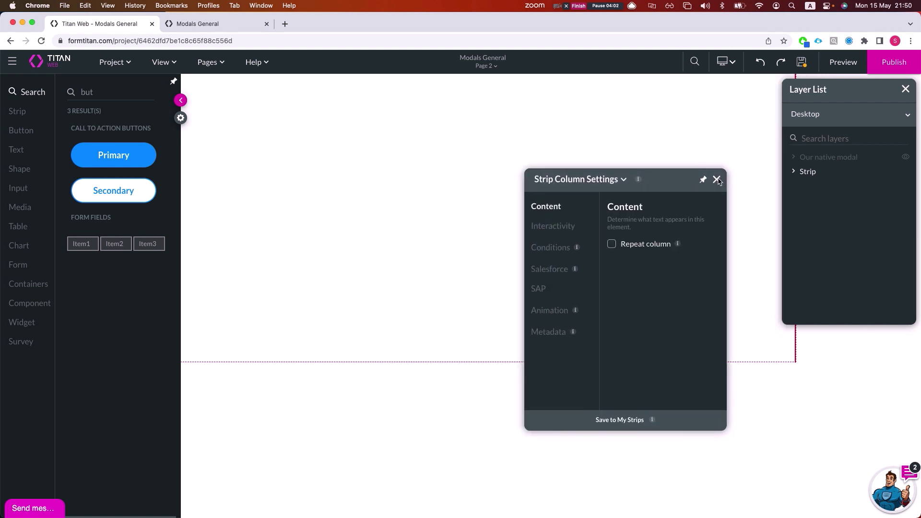
{"action": "left_click", "coordinate": [716, 180]}
{"action": "double_click", "coordinate": [122, 96]}
{"action": "type", "text": "form"}
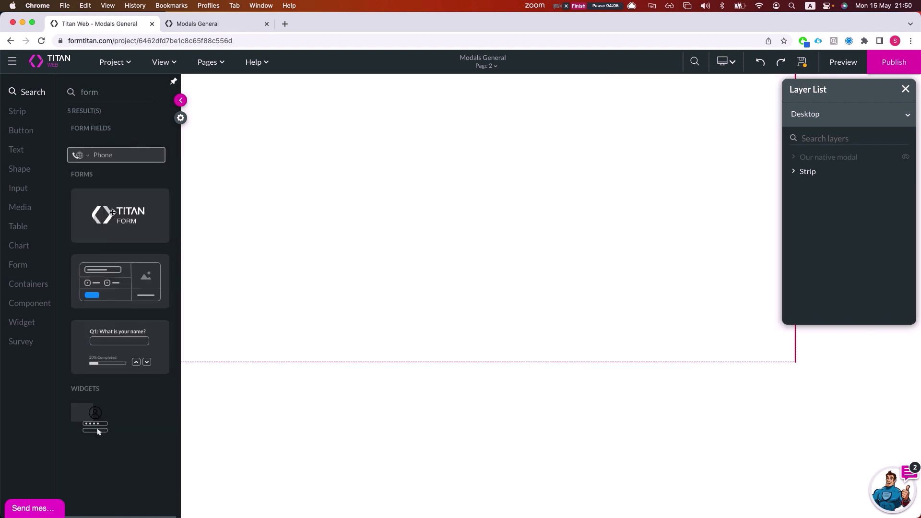
{"action": "left_click_drag", "start_coordinate": [112, 213], "coordinate": [308, 204]}
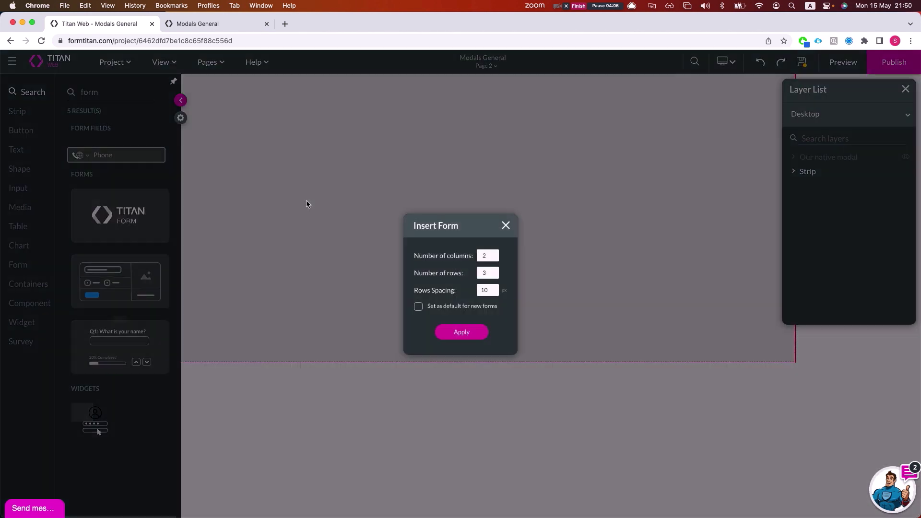
{"action": "left_click", "coordinate": [461, 332]}
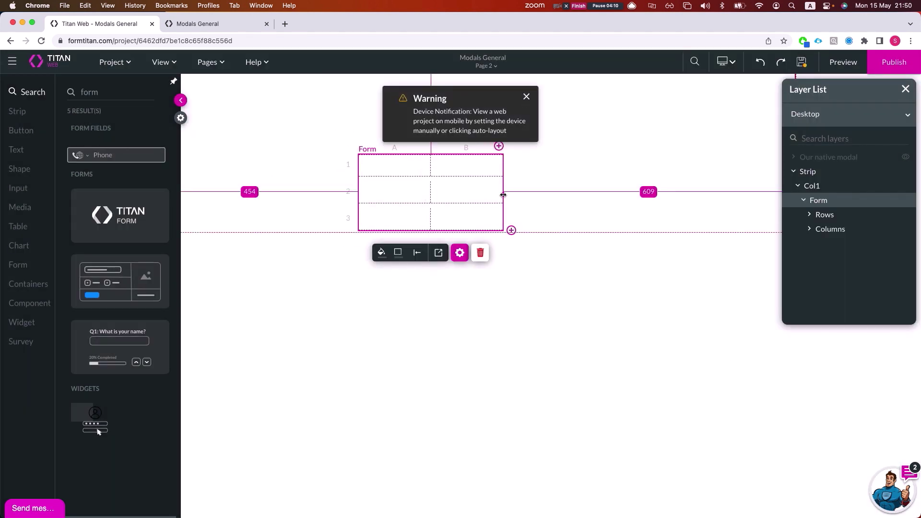
{"action": "left_click_drag", "start_coordinate": [503, 195], "coordinate": [636, 192]}
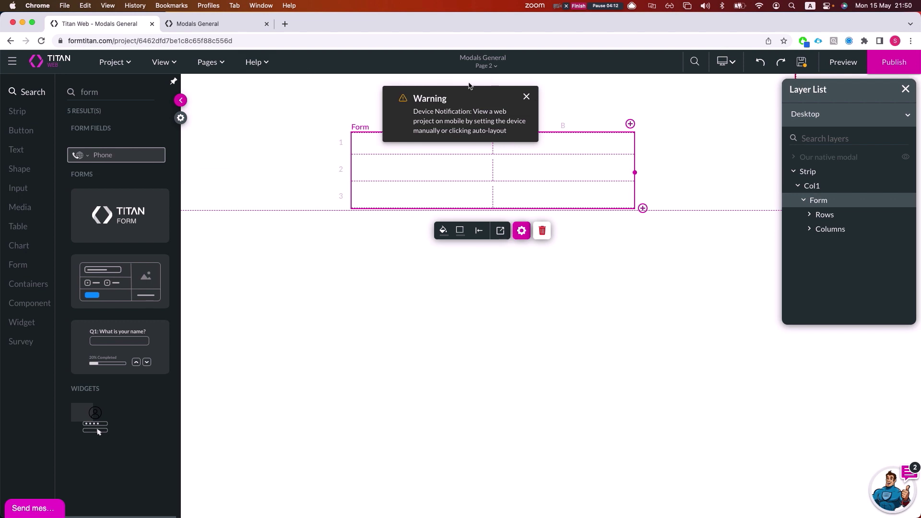
Place a Text Field in the form's first row, column A
{"action": "double_click", "coordinate": [104, 88]}
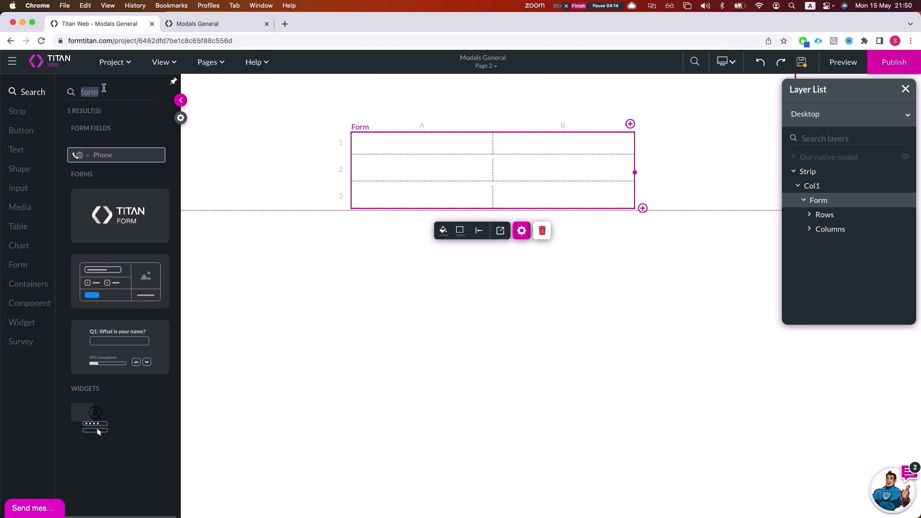
{"action": "type", "text": "text"}
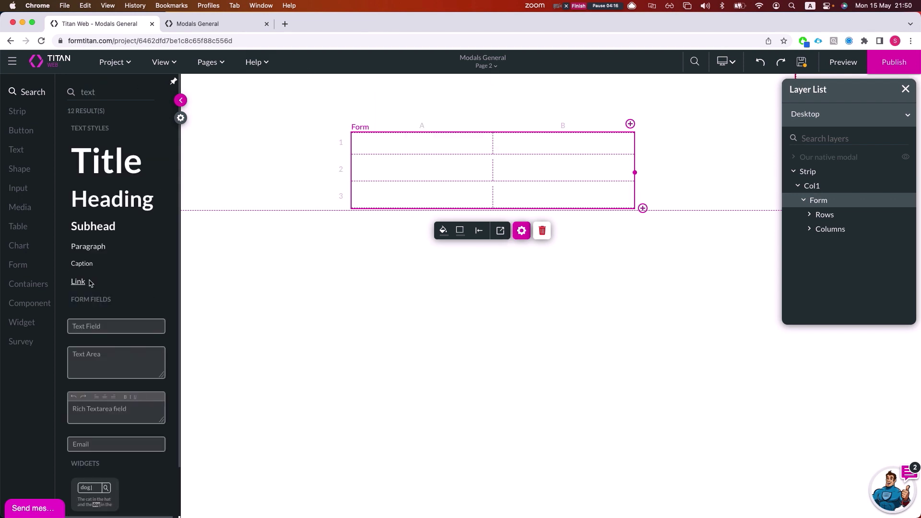
{"action": "left_click_drag", "start_coordinate": [94, 326], "coordinate": [427, 153]}
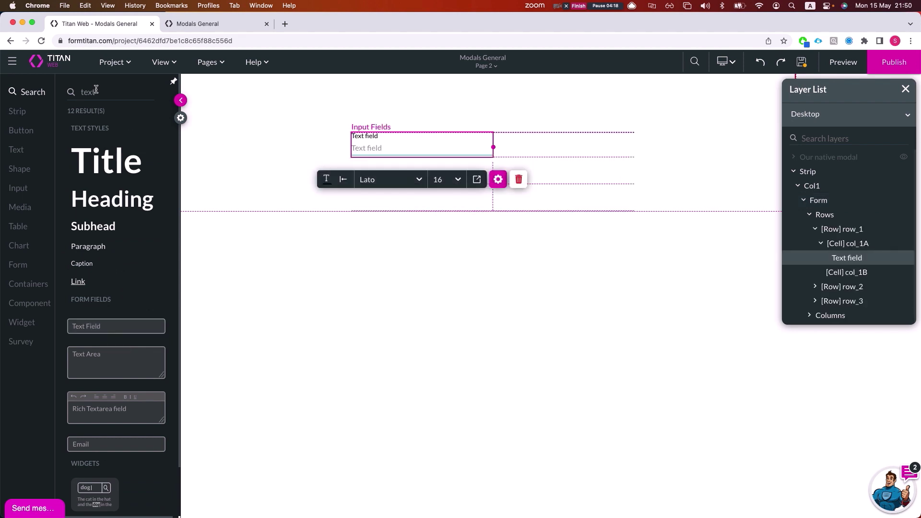
Place a second Text Field in the form's first row, column B, and narrow the text field in column A slightly
{"action": "left_click_drag", "start_coordinate": [117, 325], "coordinate": [532, 147]}
{"action": "left_click", "coordinate": [455, 146]}
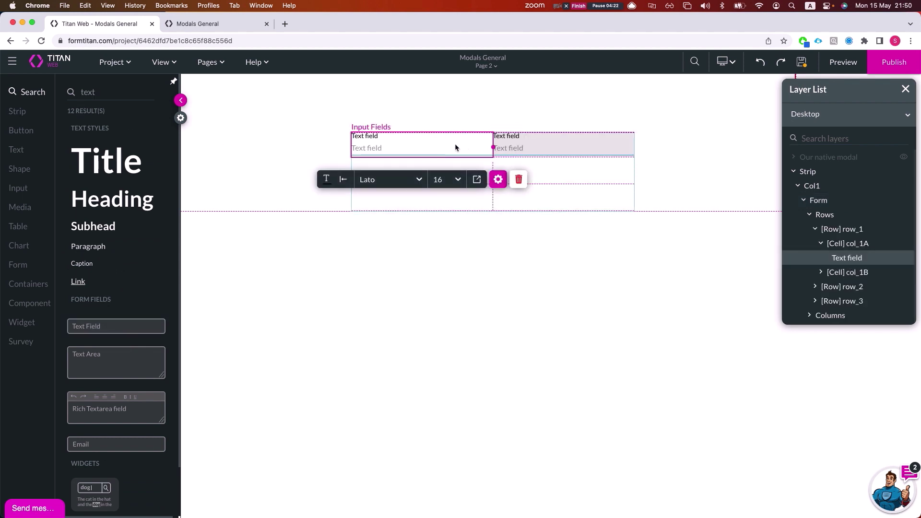
{"action": "left_click_drag", "start_coordinate": [493, 147], "coordinate": [472, 147]}
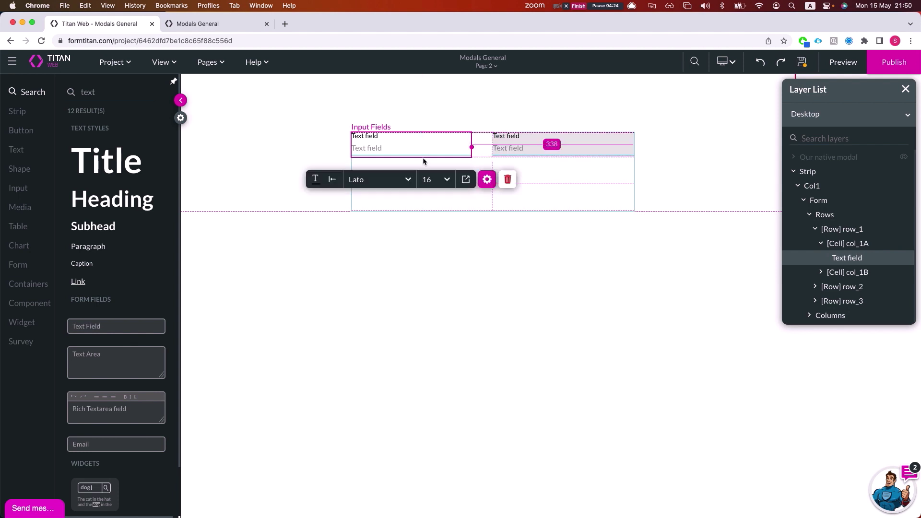
Find the Email form field and place it in the form's second row, column A
{"action": "left_click", "coordinate": [139, 99]}
{"action": "type", "text": "email"}
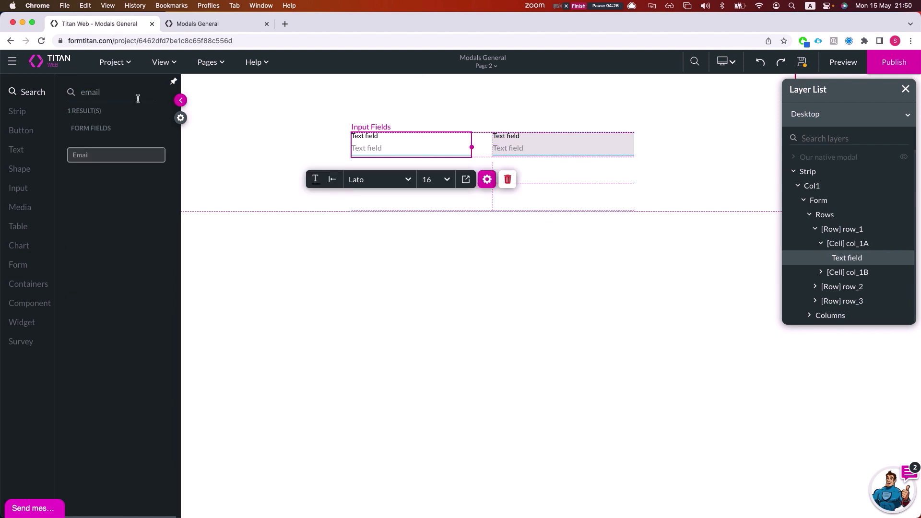
{"action": "left_click_drag", "start_coordinate": [98, 160], "coordinate": [471, 177]}
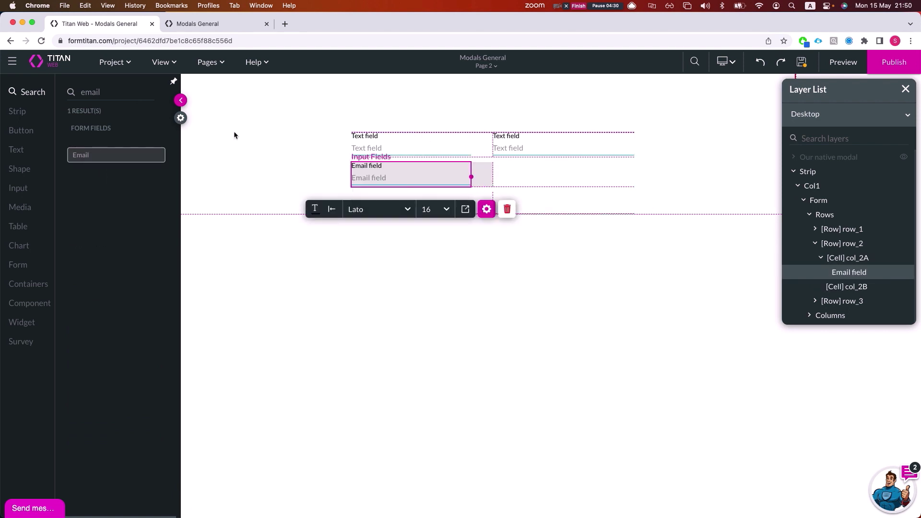
Find the Primary button element and place it in the form's third row, column A
{"action": "double_click", "coordinate": [109, 93]}
{"action": "type", "text": "bu"}
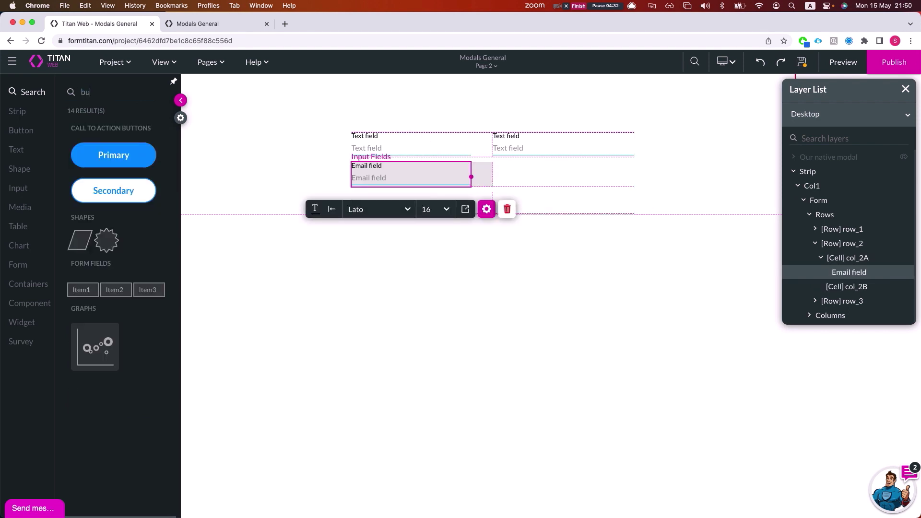
{"action": "left_click_drag", "start_coordinate": [113, 155], "coordinate": [400, 204]}
Merge all cells of the form's third row
{"action": "left_click", "coordinate": [542, 211]}
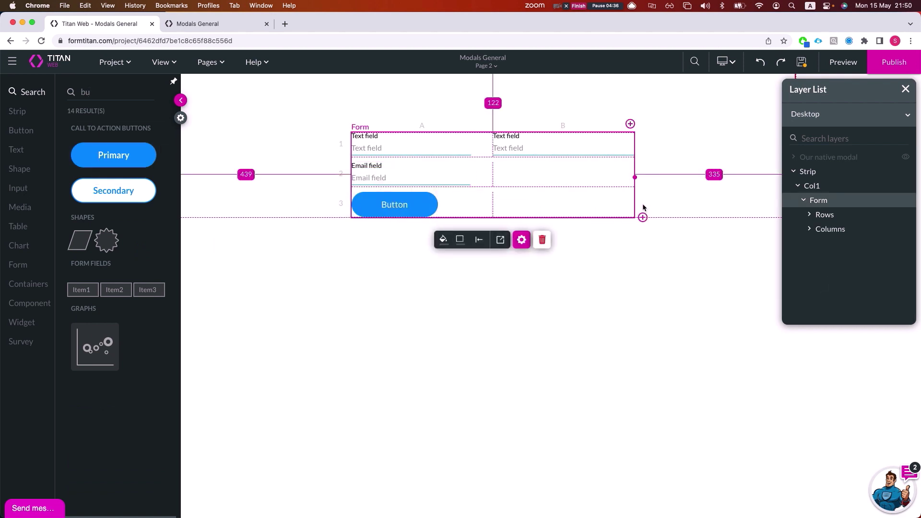
{"action": "left_click", "coordinate": [642, 205]}
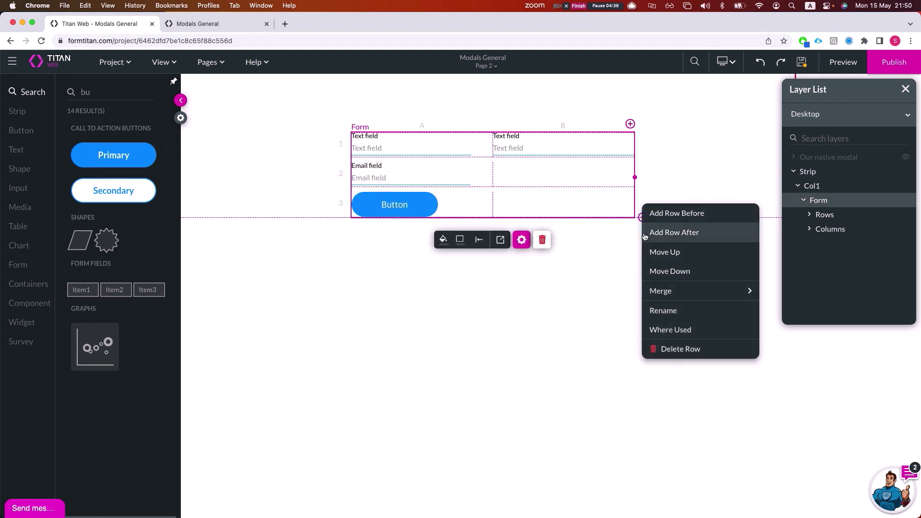
{"action": "mouse_move", "coordinate": [698, 294]}
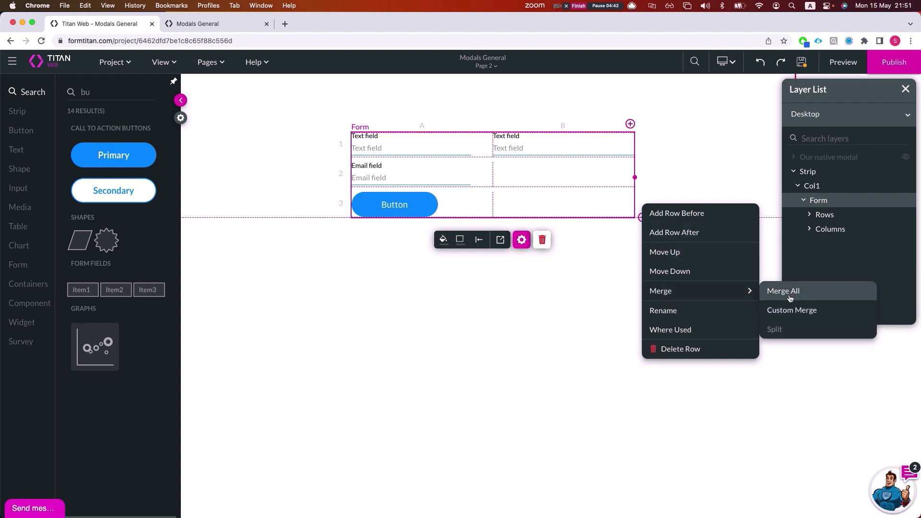
{"action": "left_click", "coordinate": [790, 293]}
Center-align the button within the form's merged third row
{"action": "left_click", "coordinate": [438, 211]}
{"action": "left_click", "coordinate": [422, 213]}
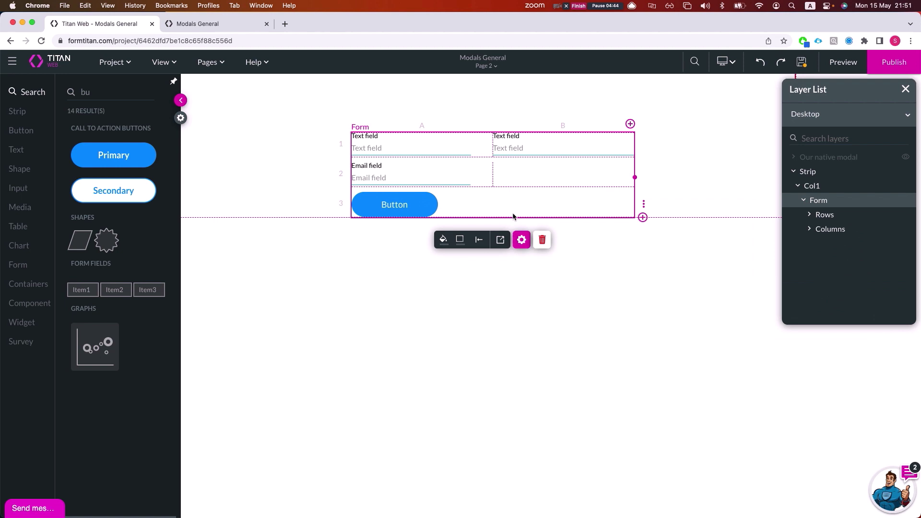
{"action": "left_click", "coordinate": [422, 213]}
{"action": "left_click", "coordinate": [309, 239]}
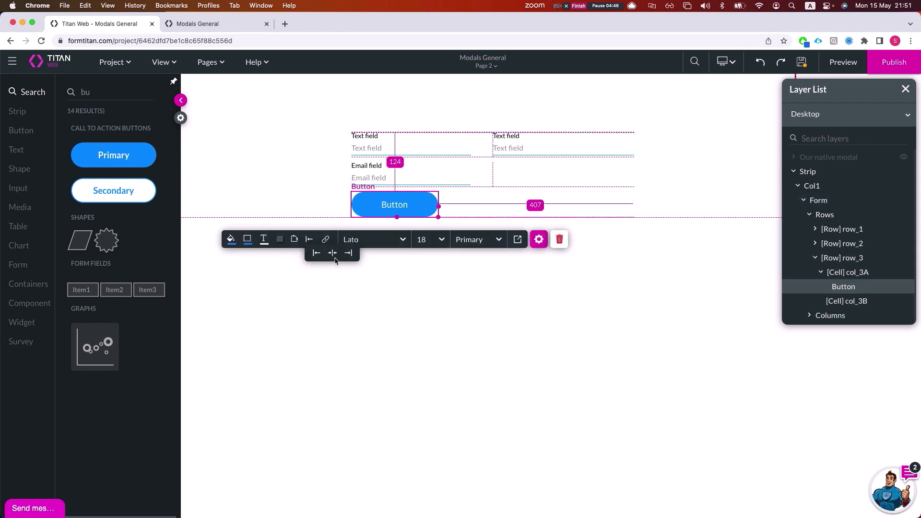
{"action": "left_click", "coordinate": [332, 253]}
Move the form up to about 72 px from the top of the page and save the project
{"action": "left_click", "coordinate": [570, 170]}
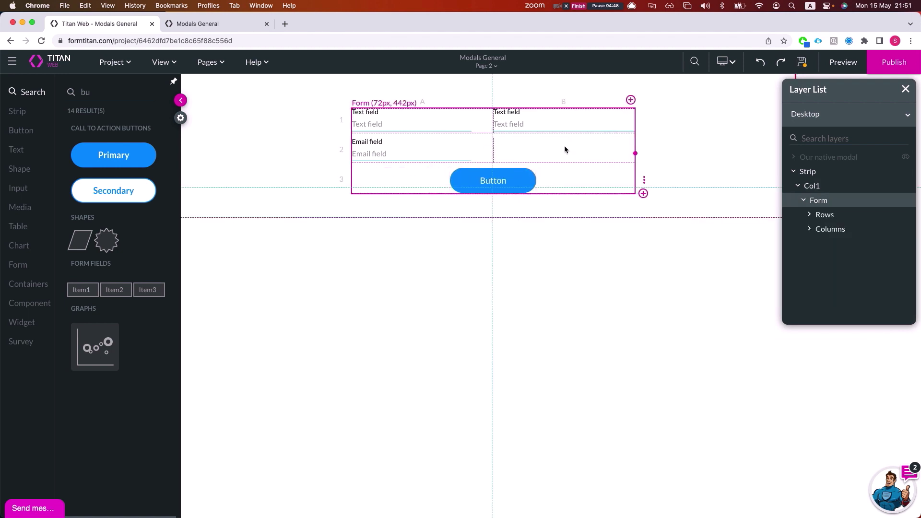
{"action": "left_click_drag", "start_coordinate": [565, 146], "coordinate": [565, 147]}
{"action": "left_click", "coordinate": [801, 62]}
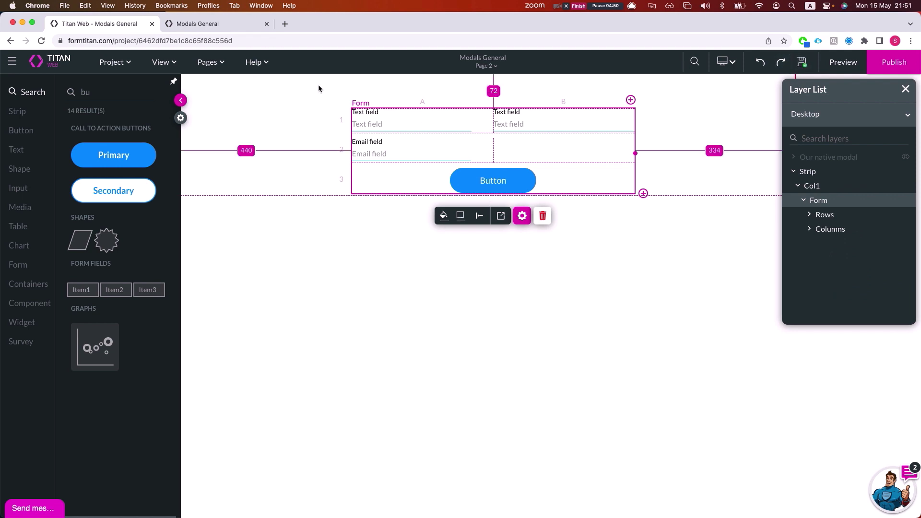
Switch to the Home page and move the "Show native modal" button up by about one button height
{"action": "left_click", "coordinate": [206, 63]}
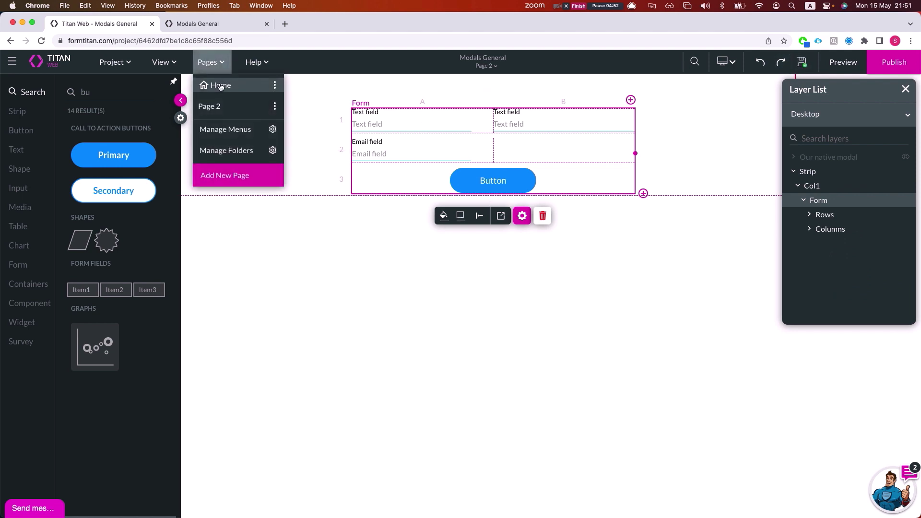
{"action": "left_click", "coordinate": [220, 85]}
{"action": "left_click_drag", "start_coordinate": [453, 292], "coordinate": [455, 247]}
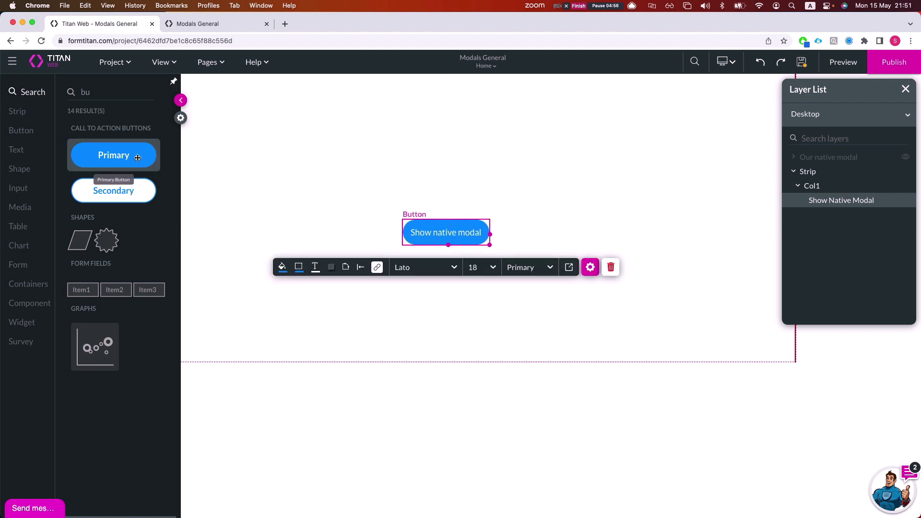
Add a Primary button directly below "Show native modal" and label it "Show custom modal"
{"action": "left_click_drag", "start_coordinate": [138, 157], "coordinate": [466, 283]}
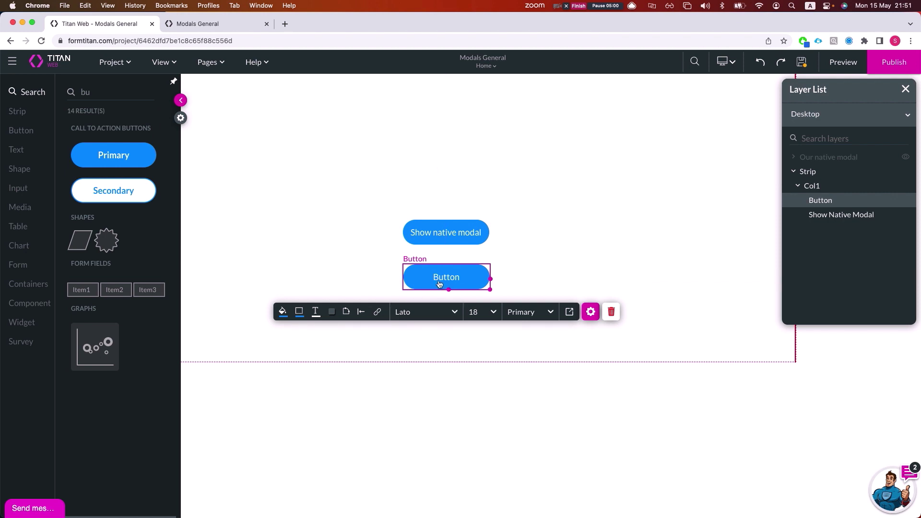
{"action": "double_click", "coordinate": [439, 283]}
{"action": "type", "text": "Show custom modal"}
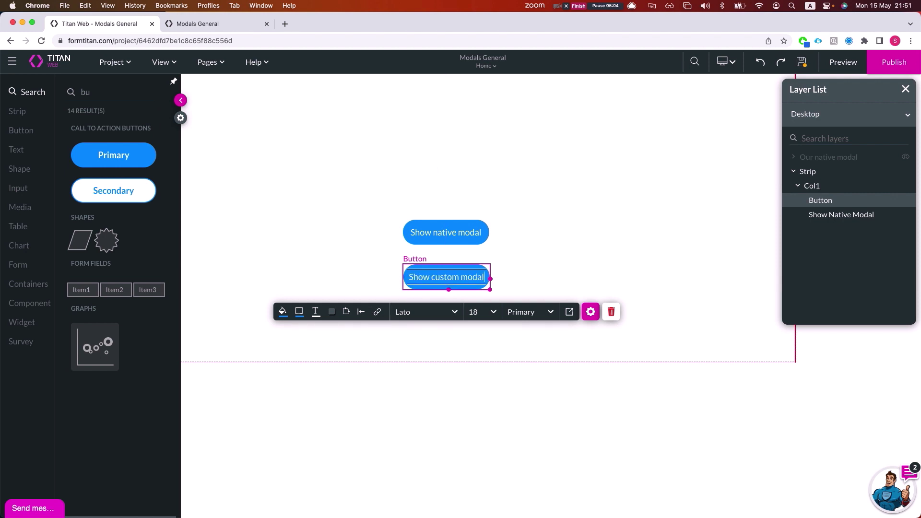
Add a Redirect / Go to Page node after Start in the "Show custom modal" button's on-click action
{"action": "left_click", "coordinate": [377, 312]}
{"action": "left_click", "coordinate": [164, 235]}
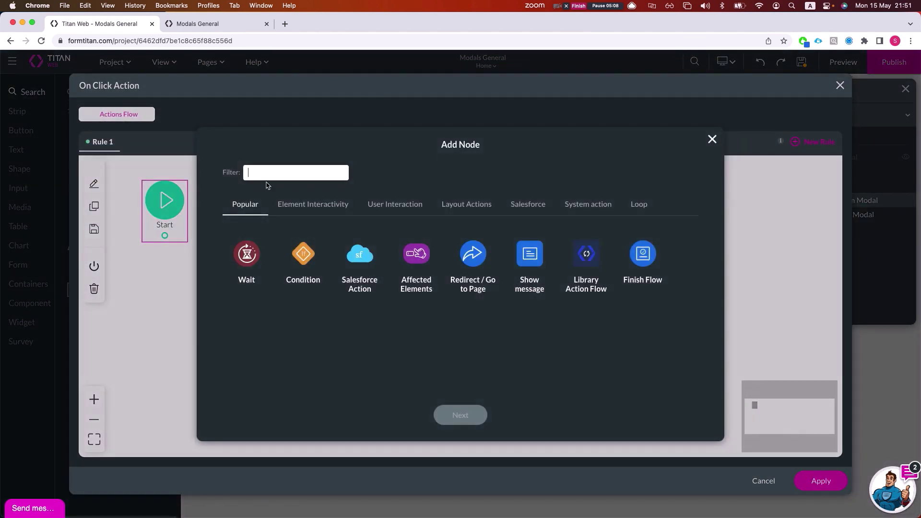
{"action": "type", "text": "re"}
{"action": "left_click", "coordinate": [303, 249]}
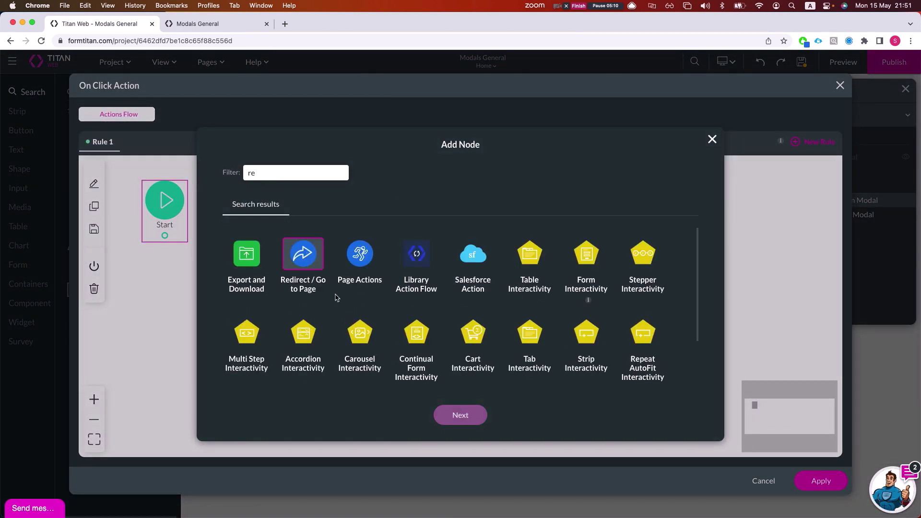
{"action": "left_click", "coordinate": [475, 420]}
Set the redirect to the internal page "Page / Page 2" and have it open in Modal
{"action": "left_click", "coordinate": [264, 192]}
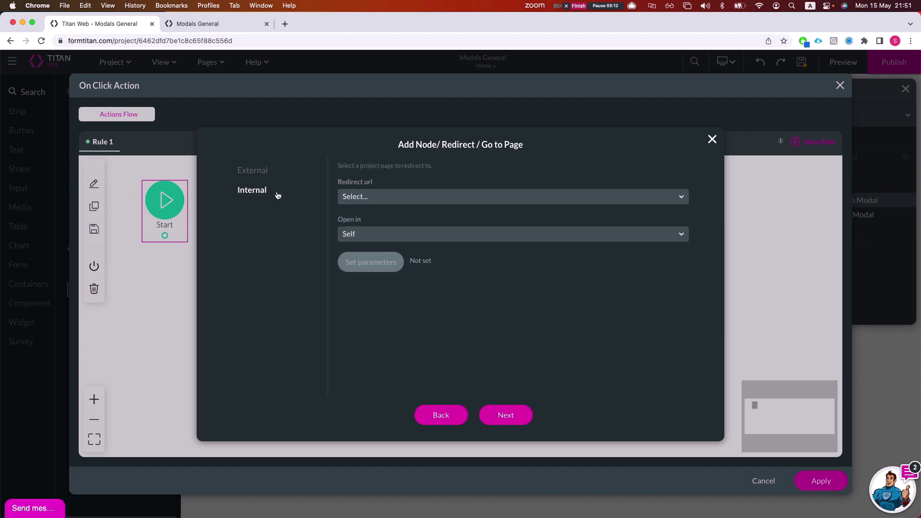
{"action": "left_click", "coordinate": [259, 176]}
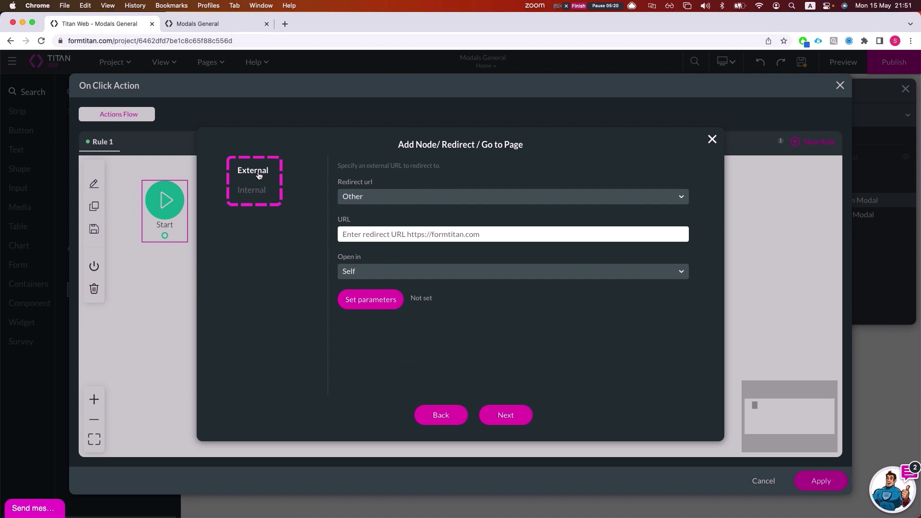
{"action": "left_click", "coordinate": [240, 191]}
{"action": "left_click", "coordinate": [383, 196]}
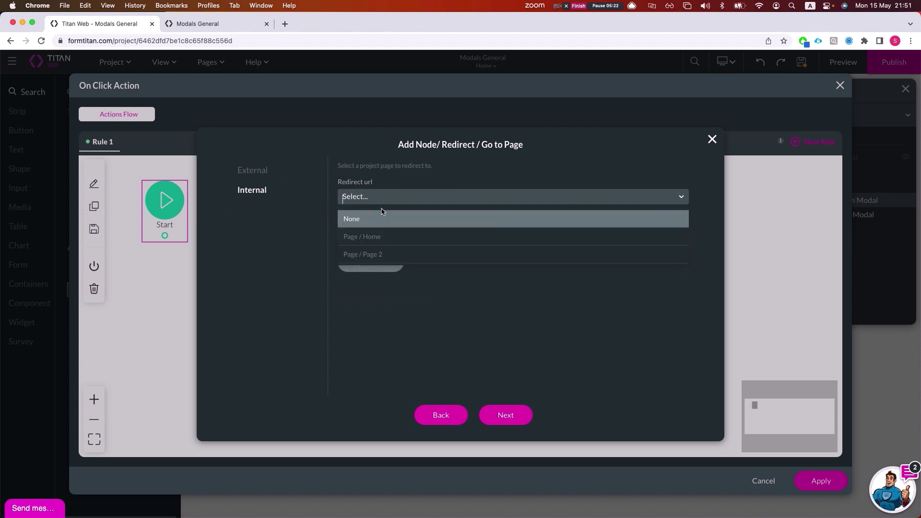
{"action": "left_click", "coordinate": [377, 257]}
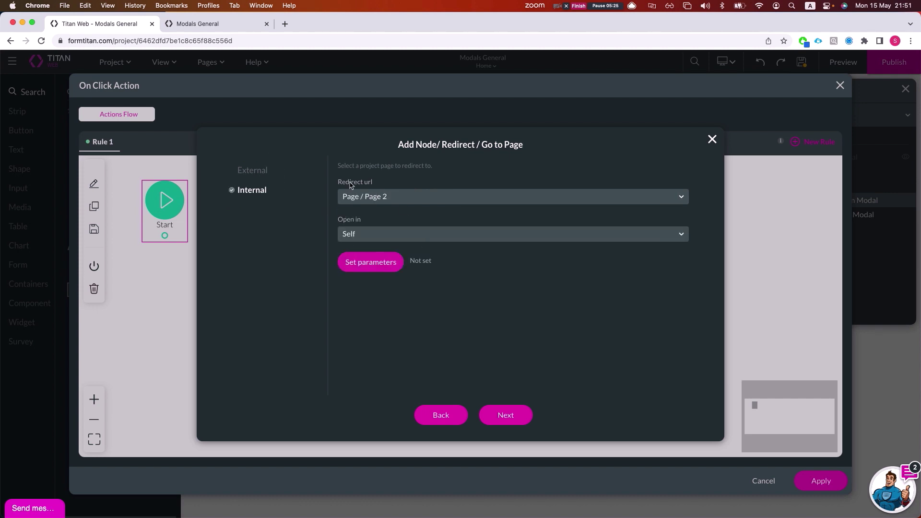
{"action": "left_click", "coordinate": [379, 241]}
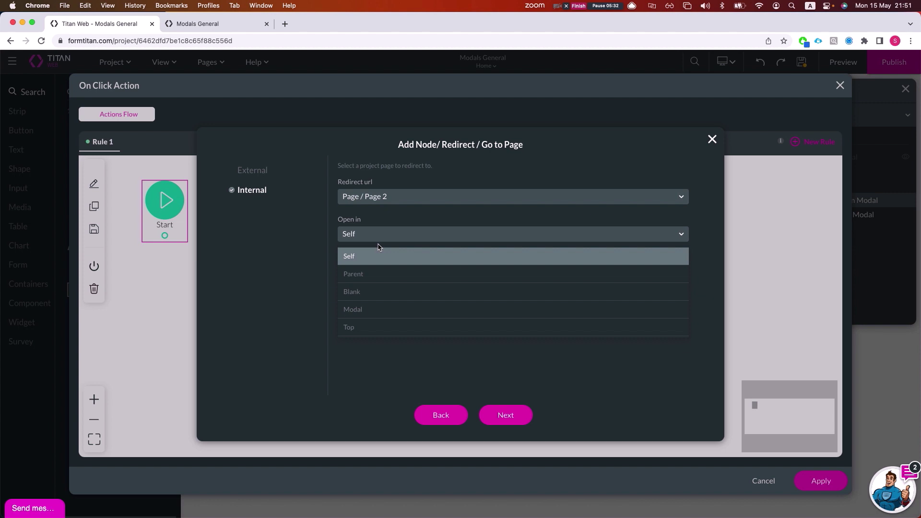
{"action": "left_click", "coordinate": [398, 310]}
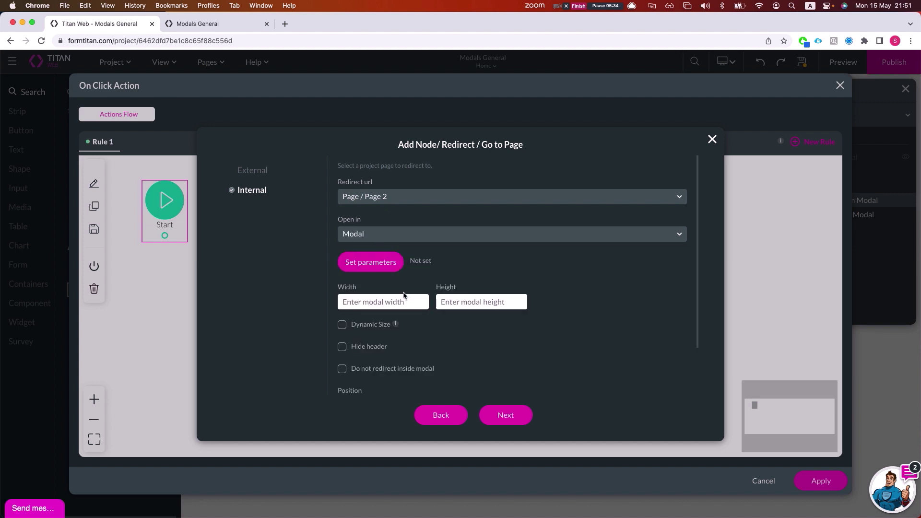
{"action": "scroll", "coordinate": [386, 292], "scroll_direction": "down", "scroll_amount": 2}
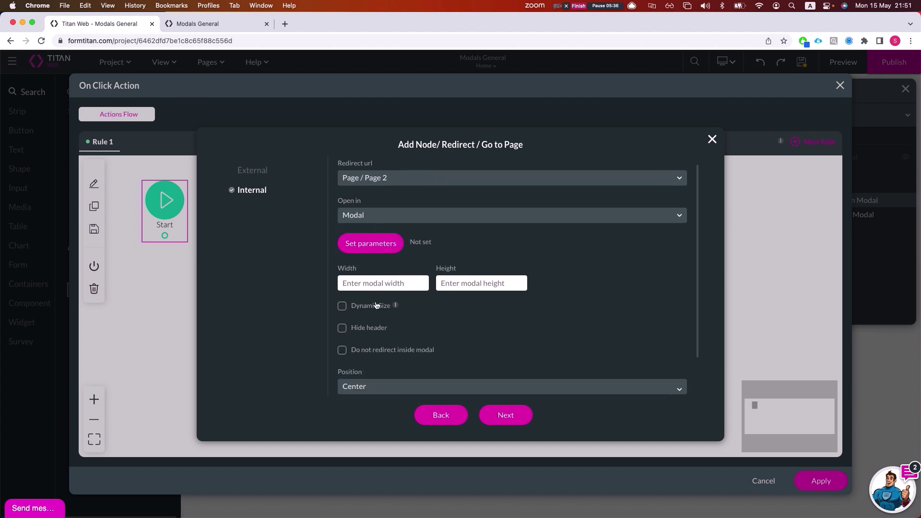
{"action": "left_click", "coordinate": [342, 281]}
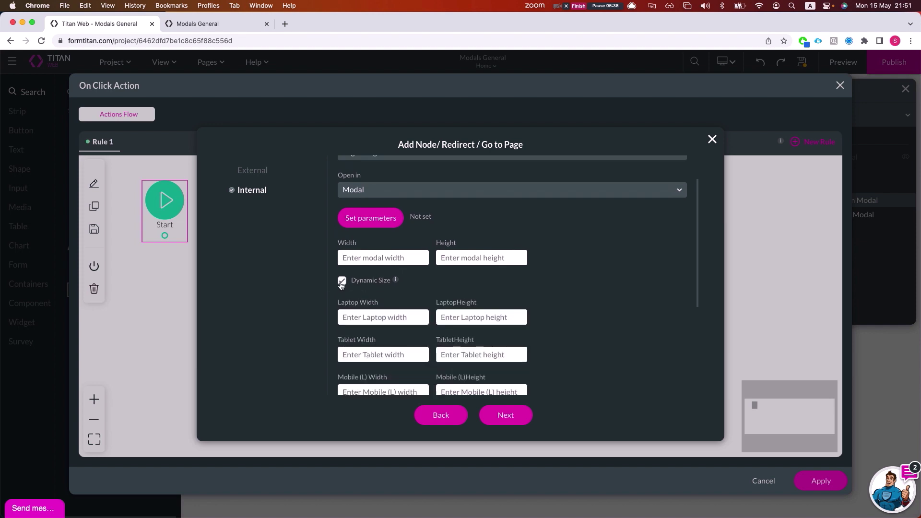
{"action": "left_click", "coordinate": [342, 280]}
Set the modal's width and height to 600 each, finish the redirect node and apply the on-click action
{"action": "scroll", "coordinate": [404, 299], "scroll_direction": "down", "scroll_amount": 1}
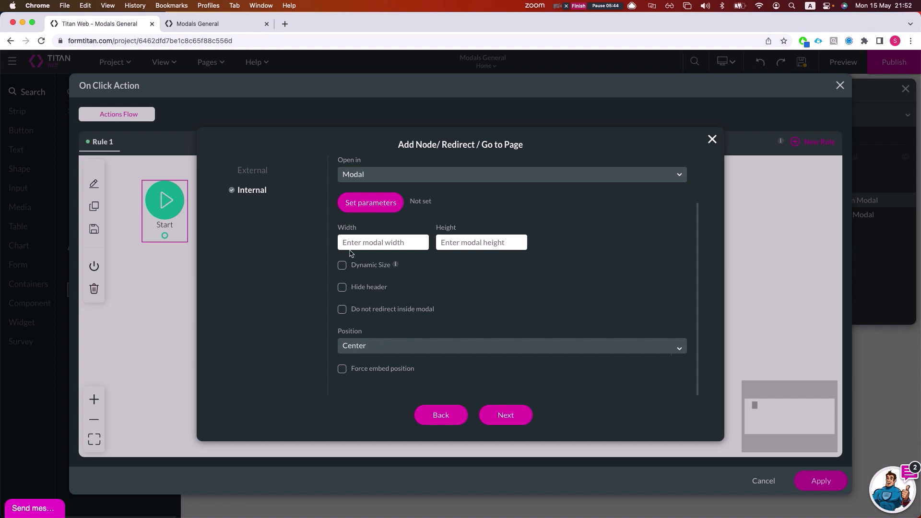
{"action": "type", "text": "600"}
{"action": "key", "text": "Tab"}
{"action": "type", "text": "6"}
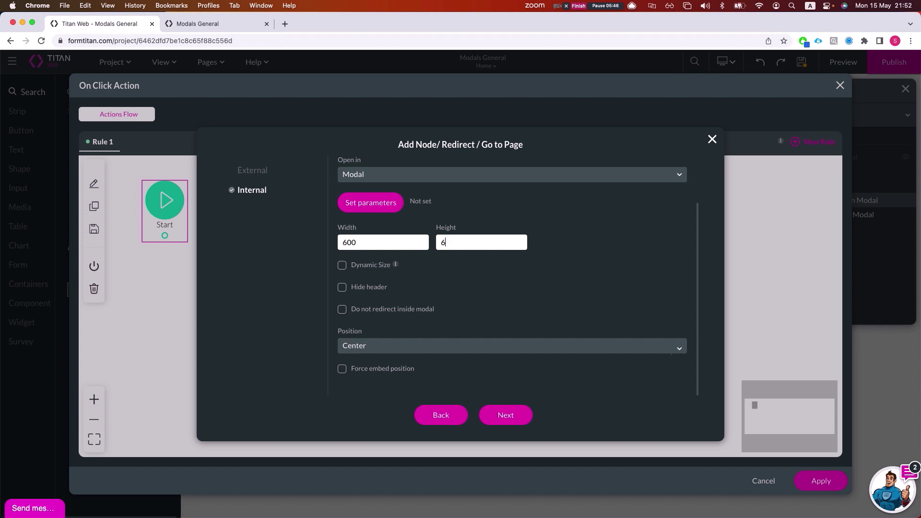
{"action": "type", "text": "00"}
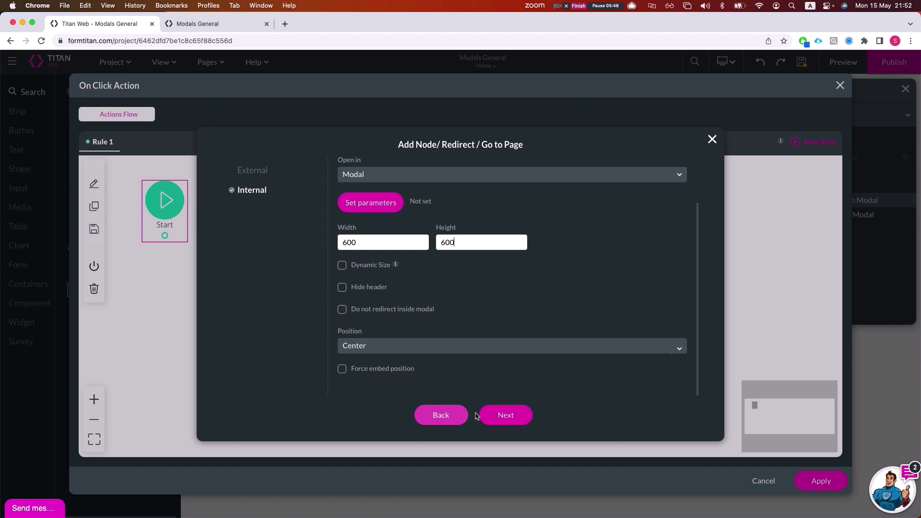
{"action": "left_click", "coordinate": [503, 415]}
{"action": "left_click", "coordinate": [496, 415]}
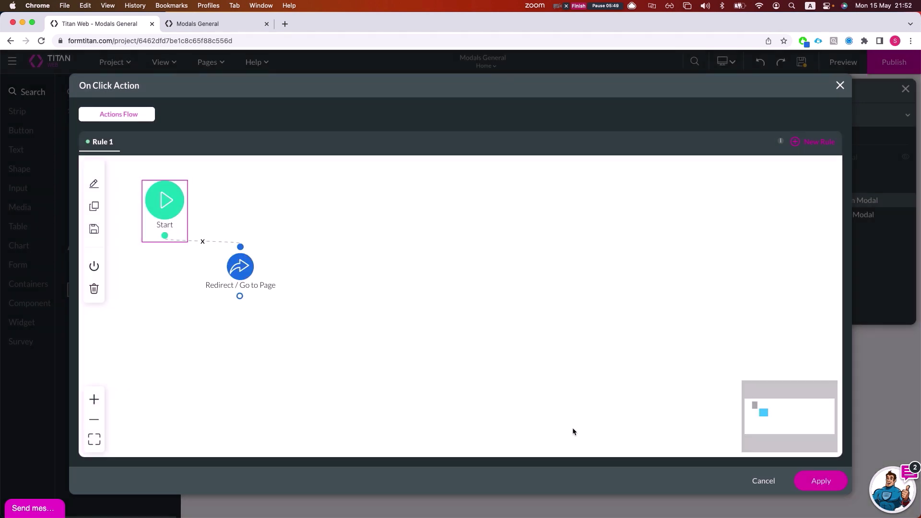
{"action": "left_click", "coordinate": [817, 480]}
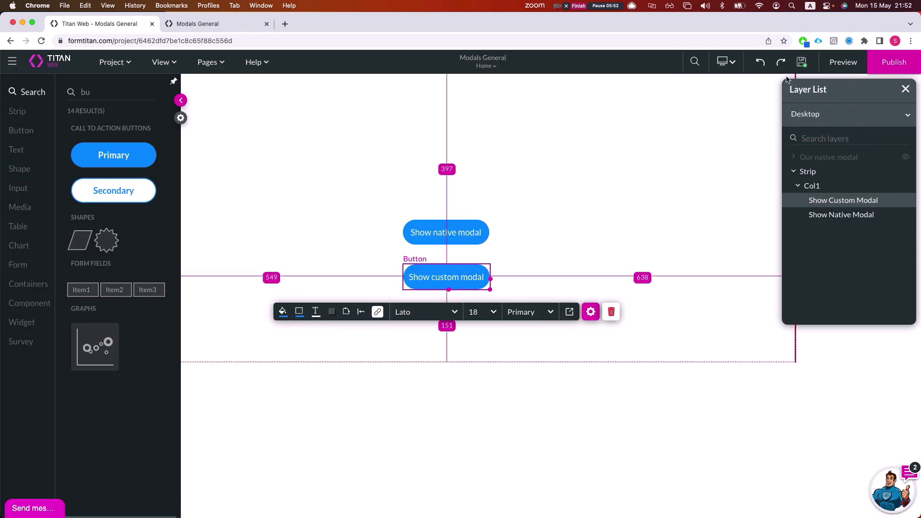
Preview the project, open the custom modal and try out its button, text fields and email field
{"action": "left_click", "coordinate": [842, 62]}
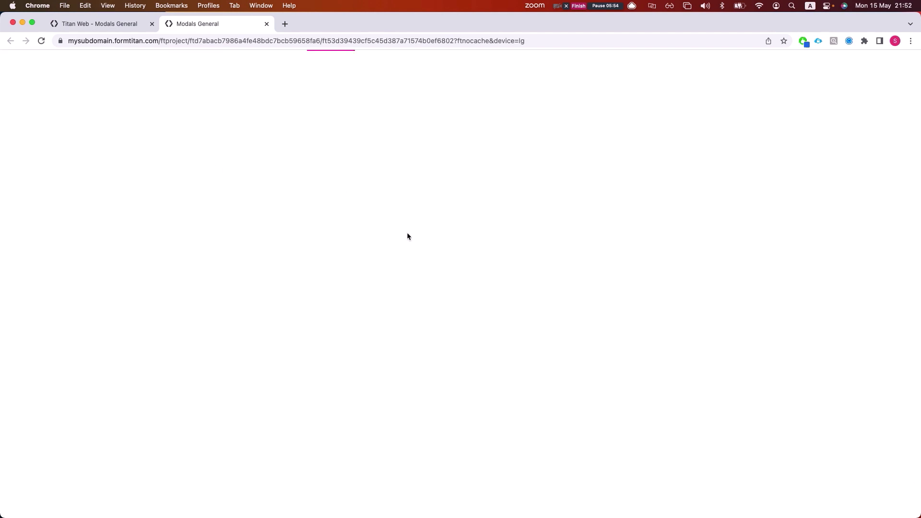
{"action": "left_click", "coordinate": [435, 261]}
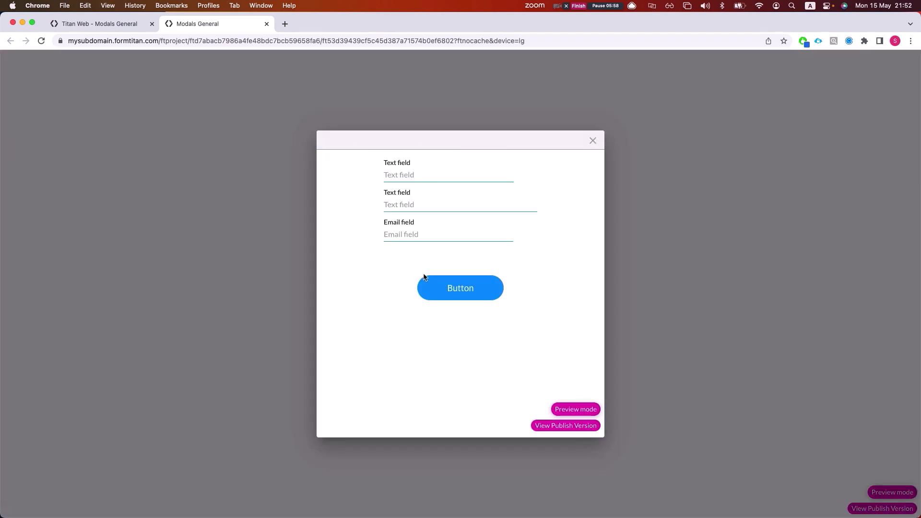
{"action": "left_click", "coordinate": [458, 291]}
{"action": "left_click", "coordinate": [406, 210]}
{"action": "left_click", "coordinate": [407, 174]}
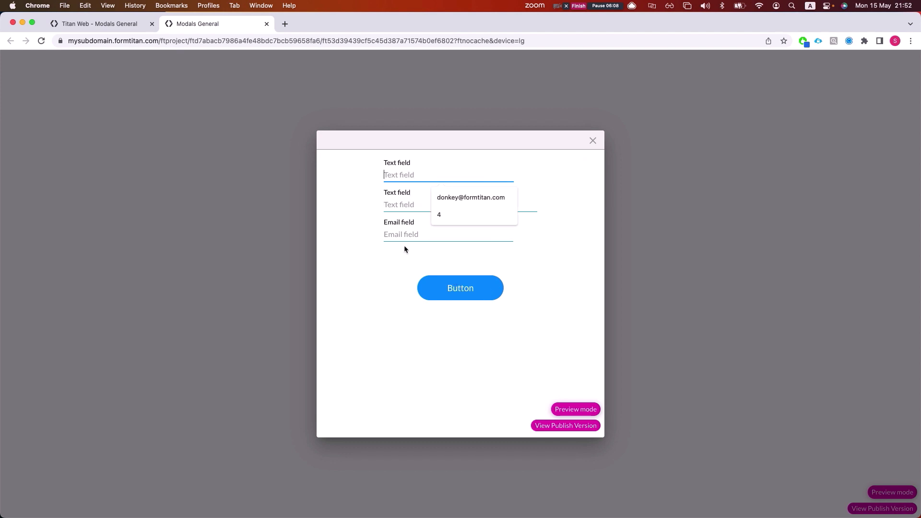
{"action": "left_click", "coordinate": [391, 275]}
{"action": "left_click", "coordinate": [413, 232]}
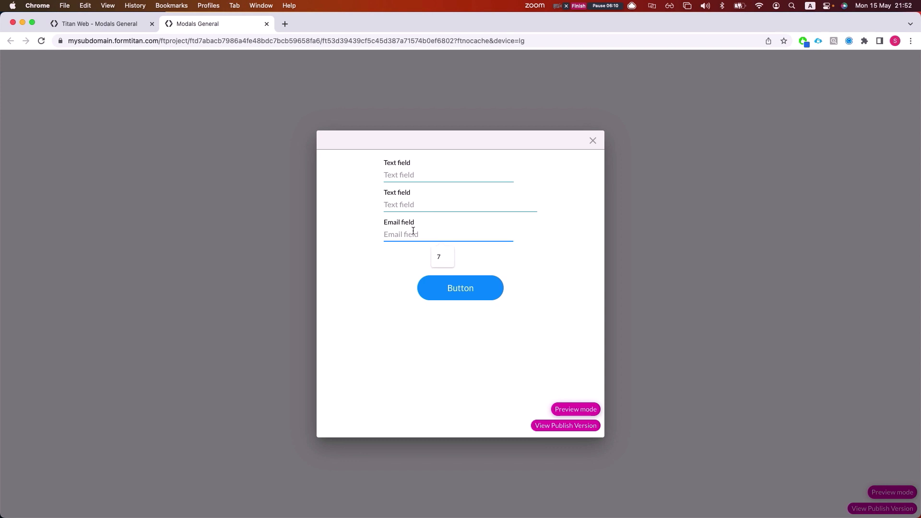
Try the form's button in the custom modal preview, close the modal and return to the project editor
{"action": "left_click", "coordinate": [451, 289]}
{"action": "left_click", "coordinate": [592, 142]}
{"action": "left_click", "coordinate": [99, 24]}
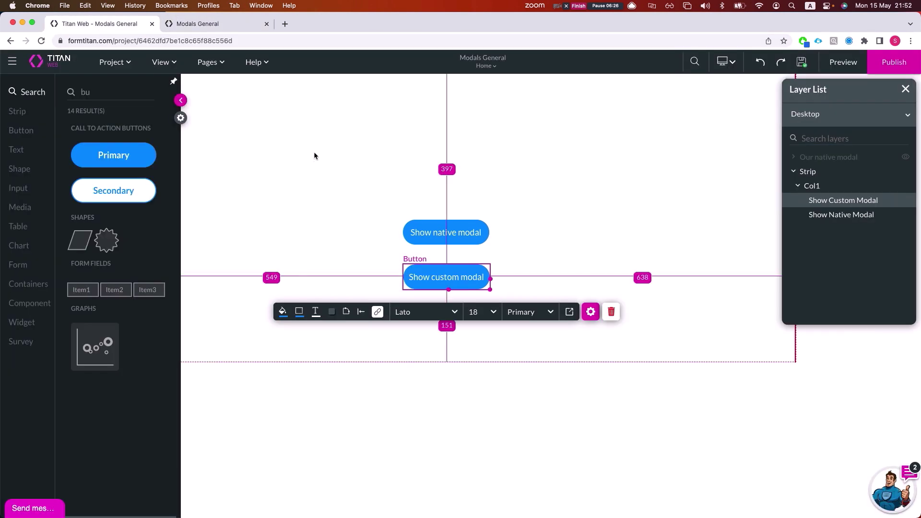
On Page 2, add a Page Actions node after Start in the form button's on-click action
{"action": "left_click", "coordinate": [211, 62]}
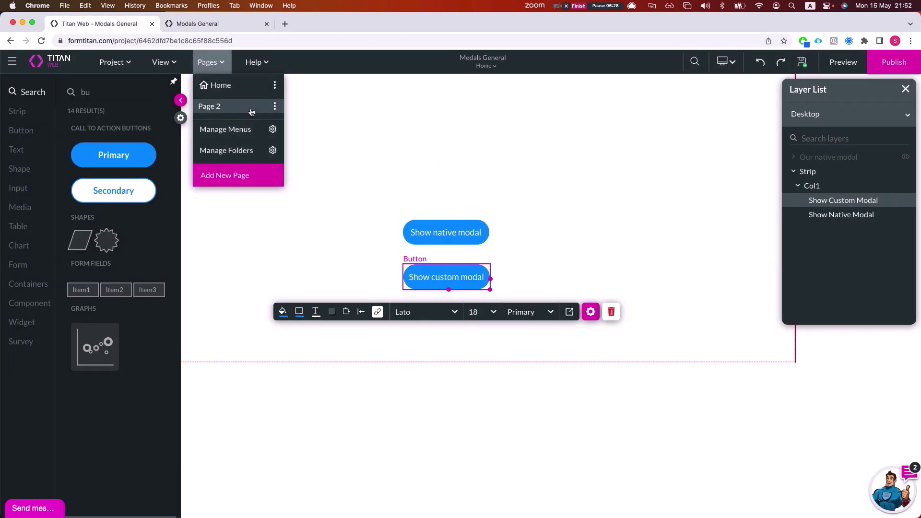
{"action": "left_click", "coordinate": [251, 108]}
{"action": "left_click", "coordinate": [477, 179]}
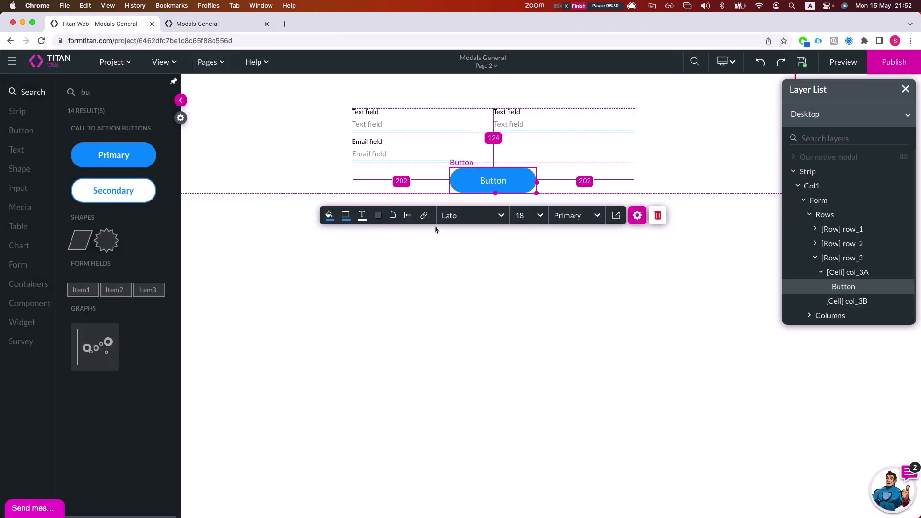
{"action": "left_click", "coordinate": [424, 215]}
{"action": "left_click", "coordinate": [175, 236]}
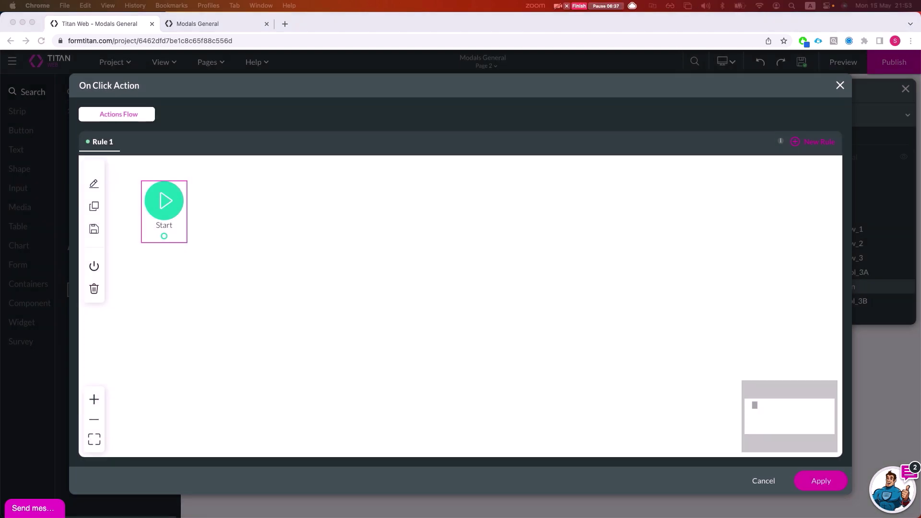
{"action": "left_click", "coordinate": [175, 236]}
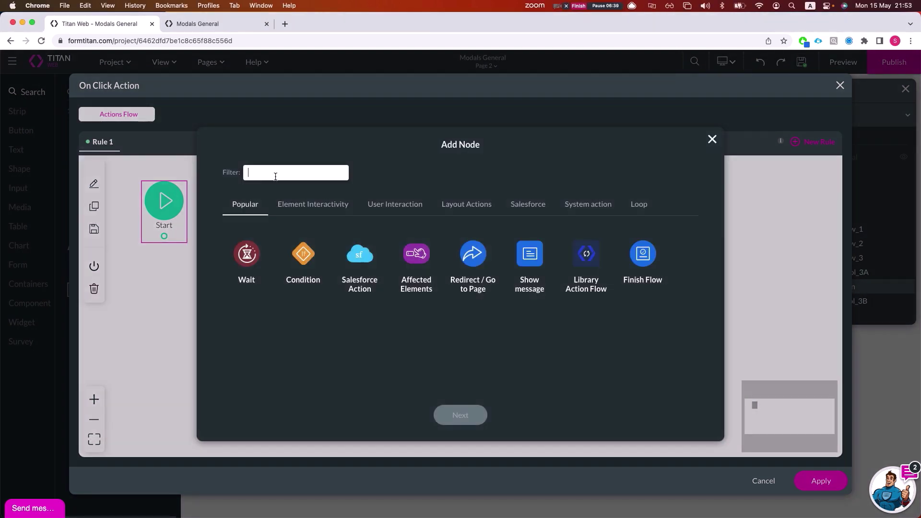
{"action": "type", "text": "page"}
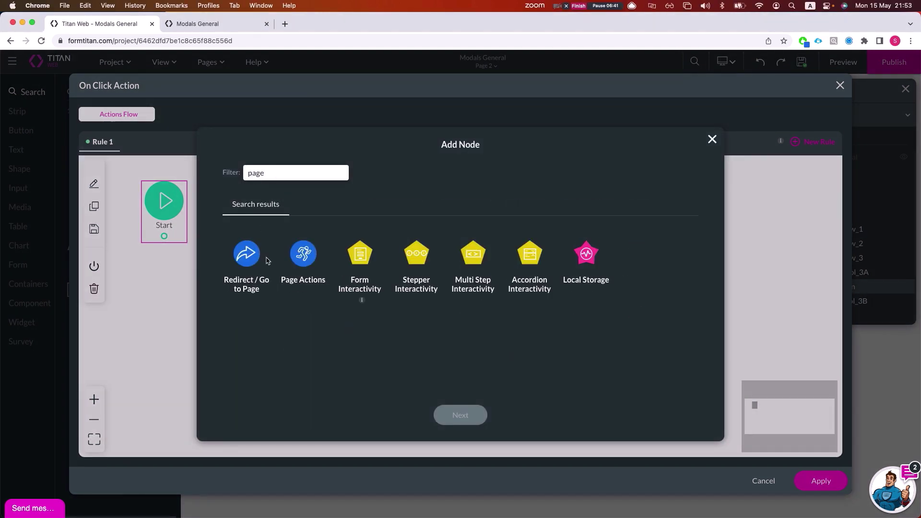
{"action": "left_click", "coordinate": [303, 255]}
{"action": "left_click", "coordinate": [460, 415]}
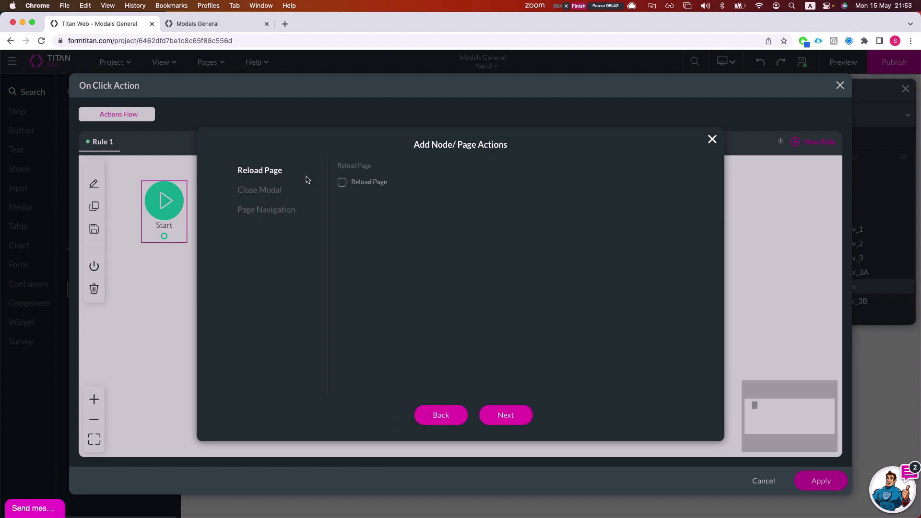
Enable Close Modal in the Page Actions node, finish the node and apply the on-click action
{"action": "left_click", "coordinate": [264, 190]}
{"action": "left_click", "coordinate": [342, 183]}
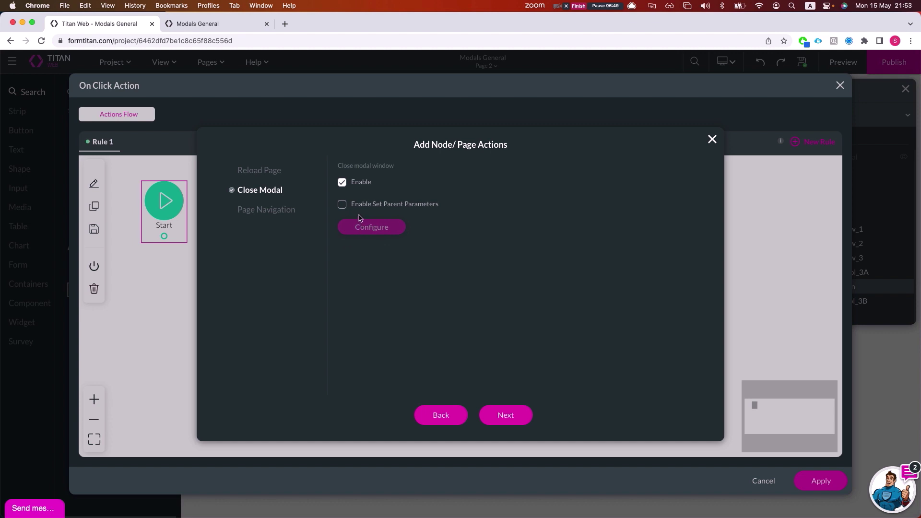
{"action": "left_click", "coordinate": [506, 414]}
{"action": "left_click", "coordinate": [508, 414]}
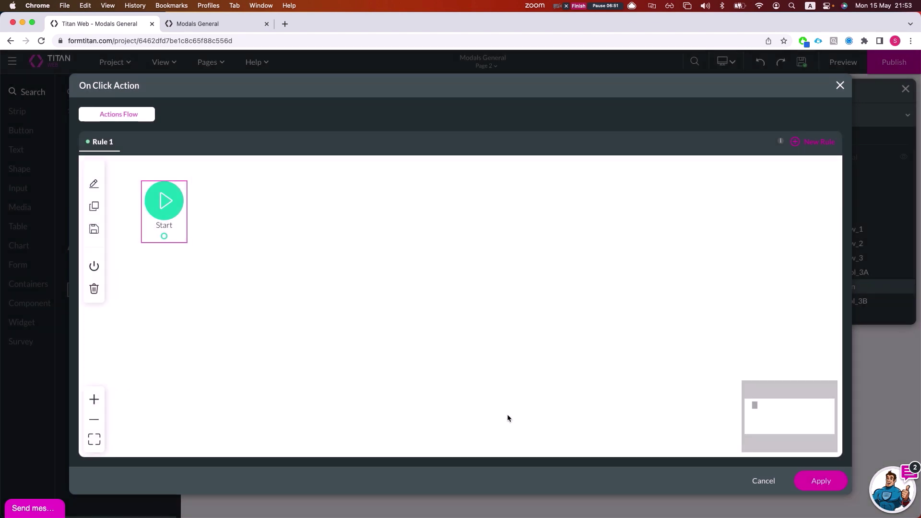
{"action": "left_click", "coordinate": [803, 479]}
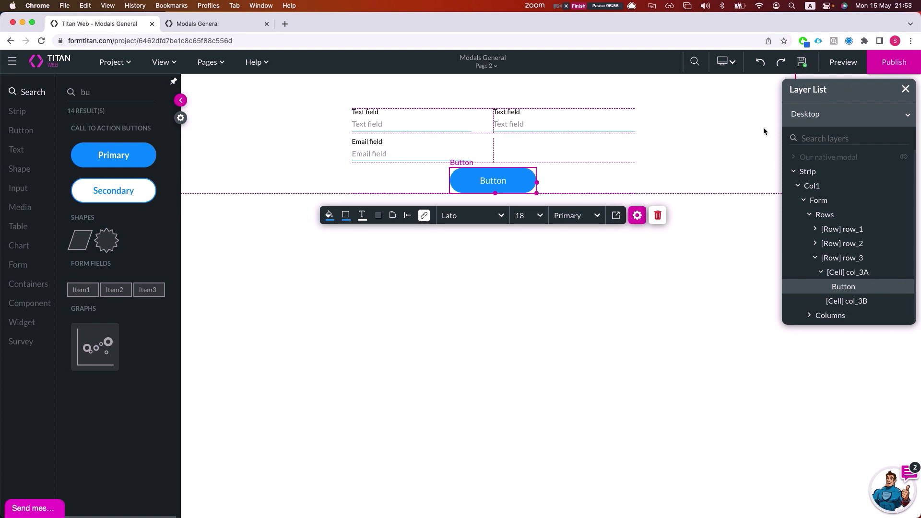
Preview Page 2, close that preview and switch the editor to the Home page
{"action": "left_click", "coordinate": [842, 66]}
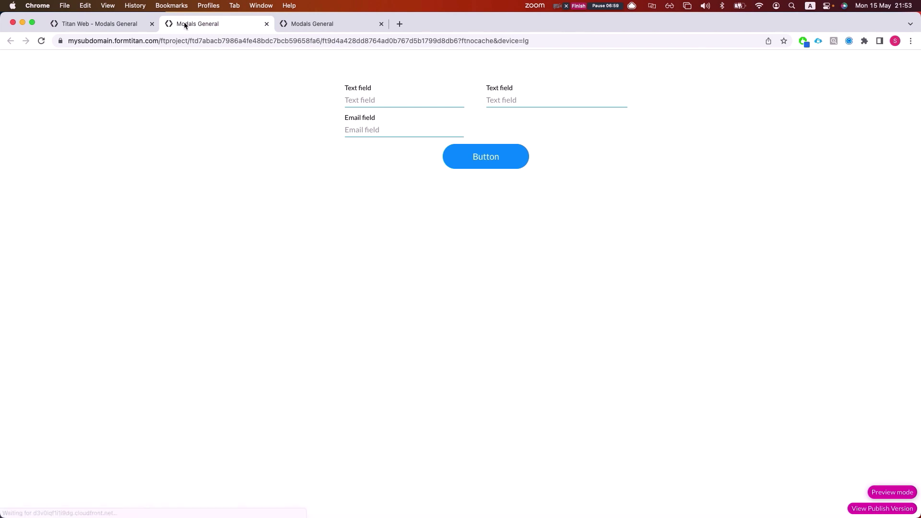
{"action": "key", "text": "super+w"}
{"action": "left_click", "coordinate": [210, 63]}
{"action": "left_click", "coordinate": [215, 91]}
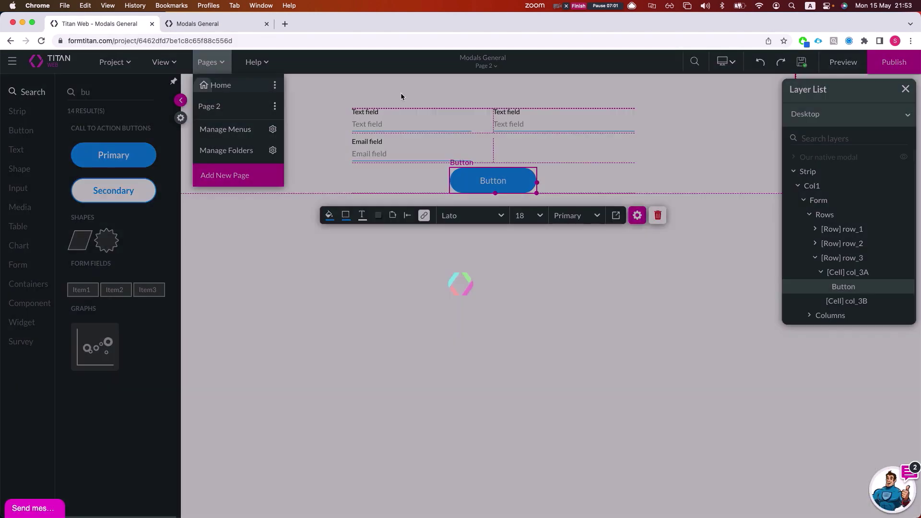
Preview the Home page, open the custom modal, test closing it with the form's button and return to the editor
{"action": "left_click", "coordinate": [843, 62]}
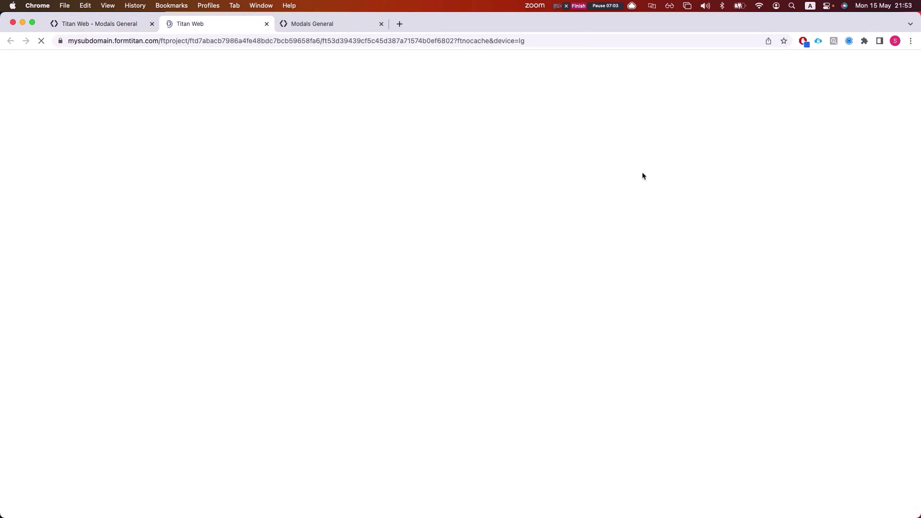
{"action": "left_click", "coordinate": [437, 259]}
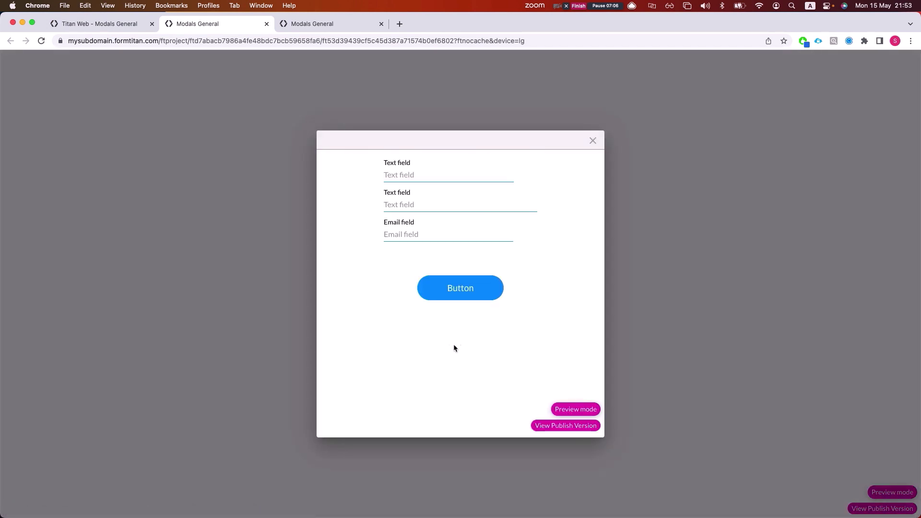
{"action": "left_click", "coordinate": [463, 299]}
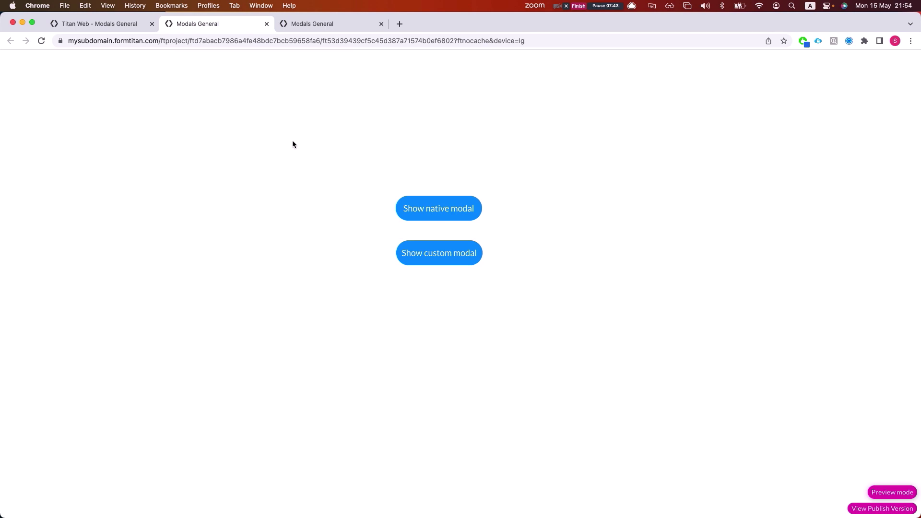
{"action": "left_click", "coordinate": [94, 24]}
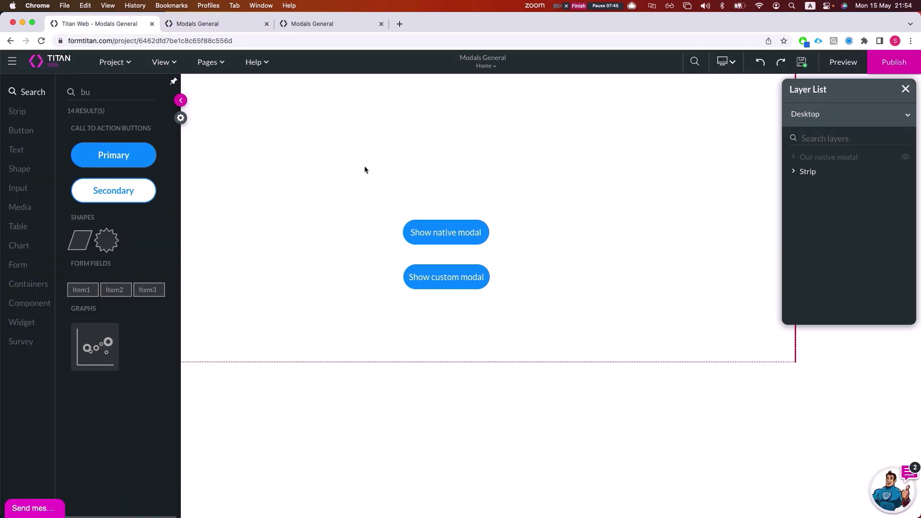